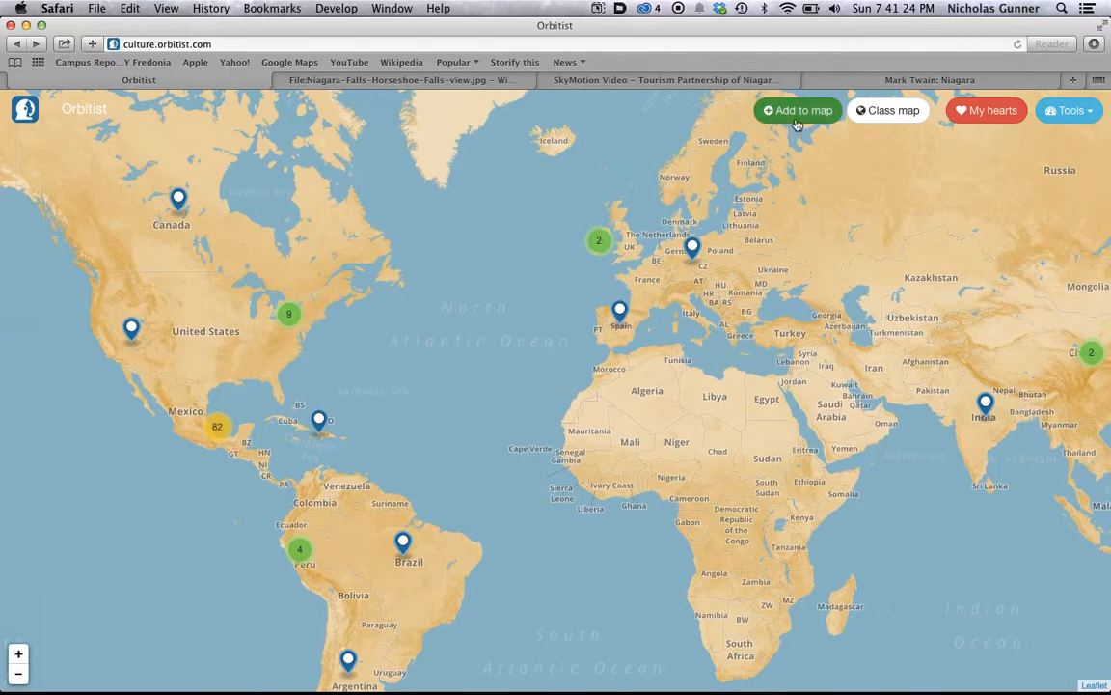
Start a new story for the map, titled "Niagara Falls", and assign it to the Western New York unit
{"action": "left_click", "coordinate": [797, 112]}
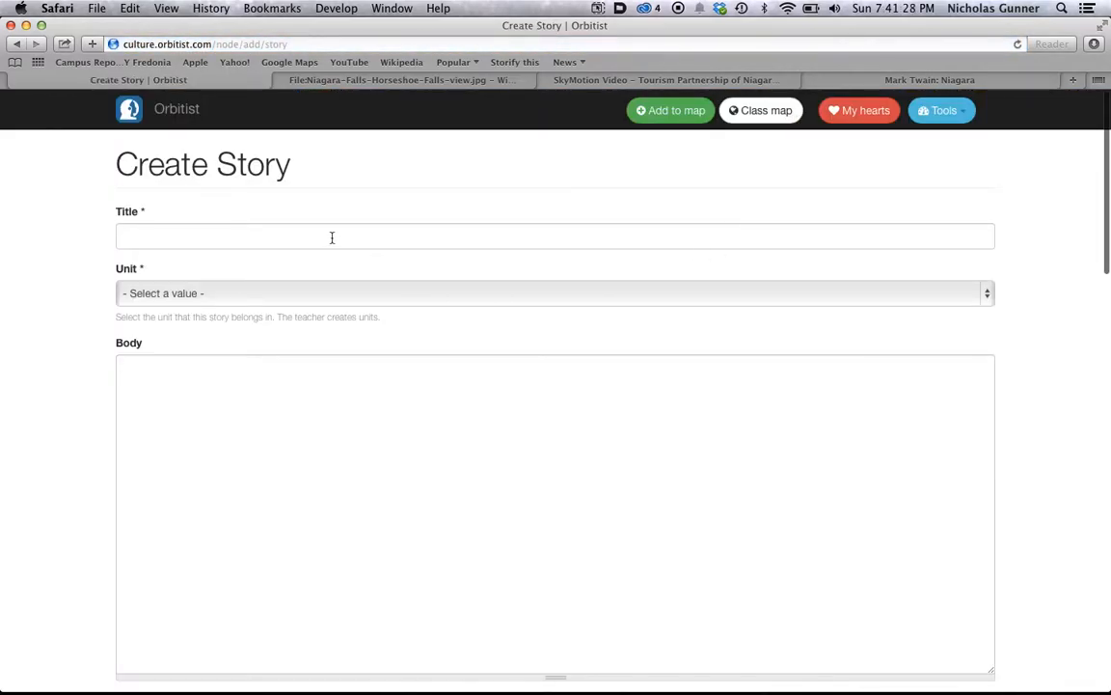
{"action": "left_click", "coordinate": [332, 237]}
{"action": "type", "text": "Niagara Falls"}
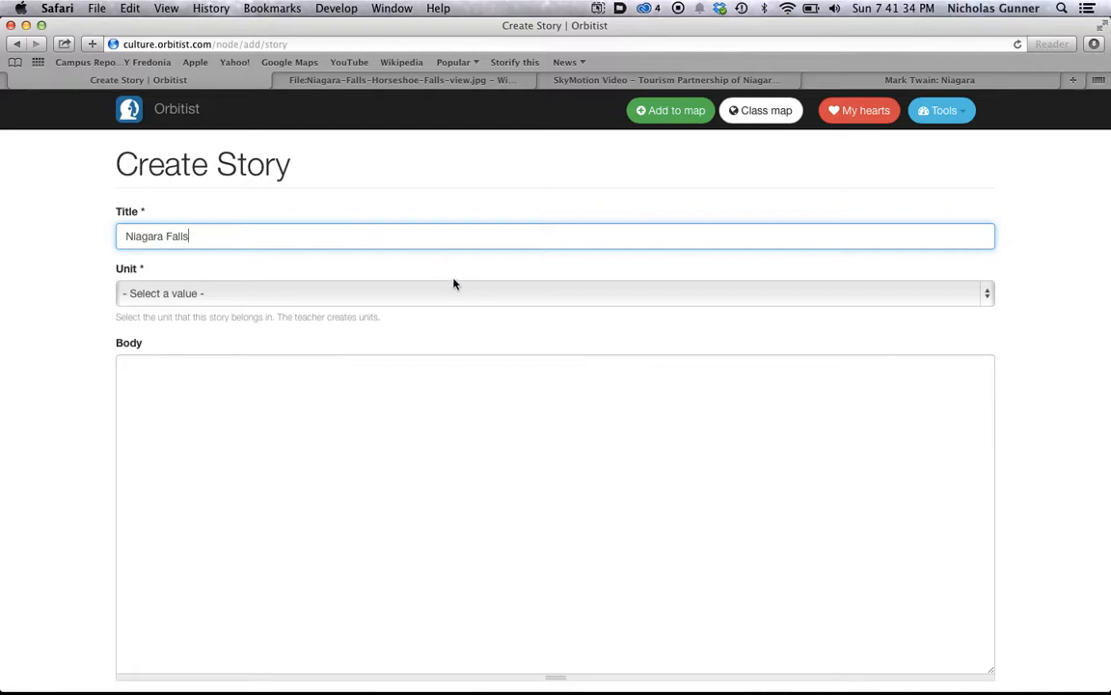
{"action": "left_click", "coordinate": [299, 295]}
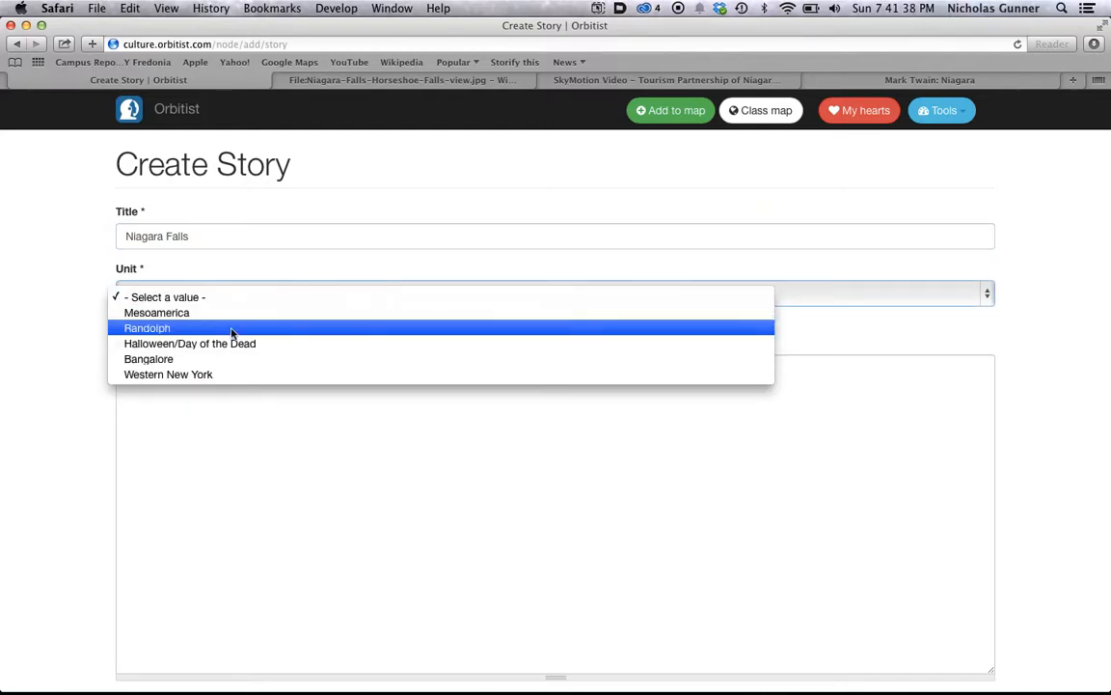
{"action": "left_click", "coordinate": [201, 376]}
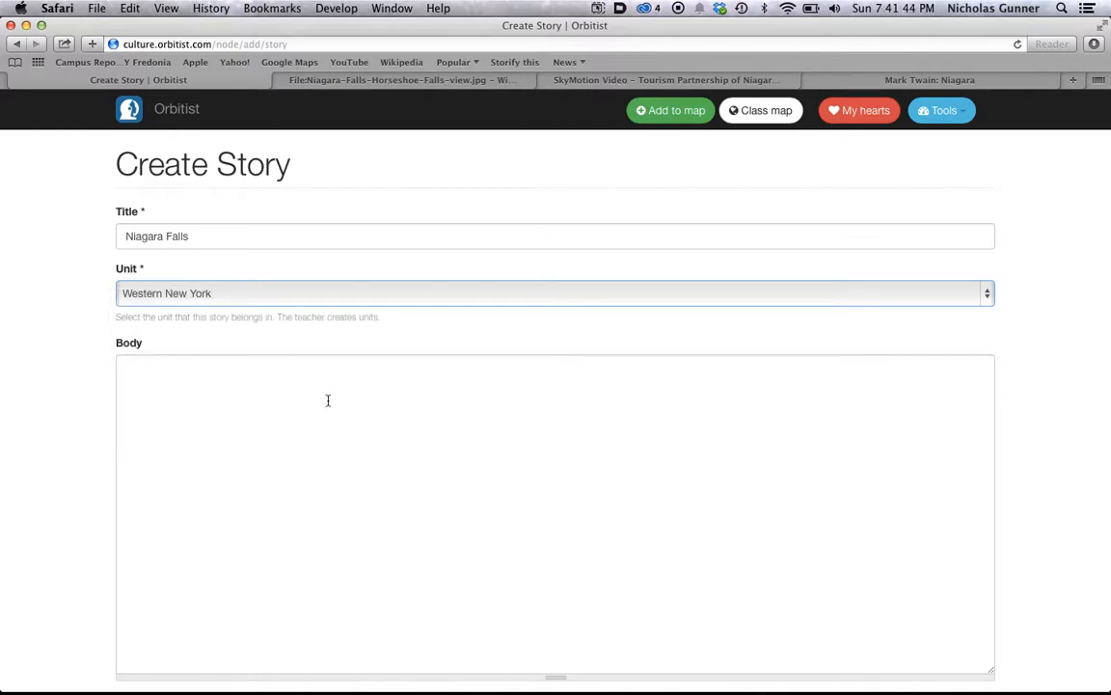
Fill the body with the Mark Twain passage on Niagara Falls and set the review question to "What did Mark Twain think of Niagara Falls?"
{"action": "scroll", "coordinate": [92, 472], "scroll_direction": "down", "scroll_amount": 3}
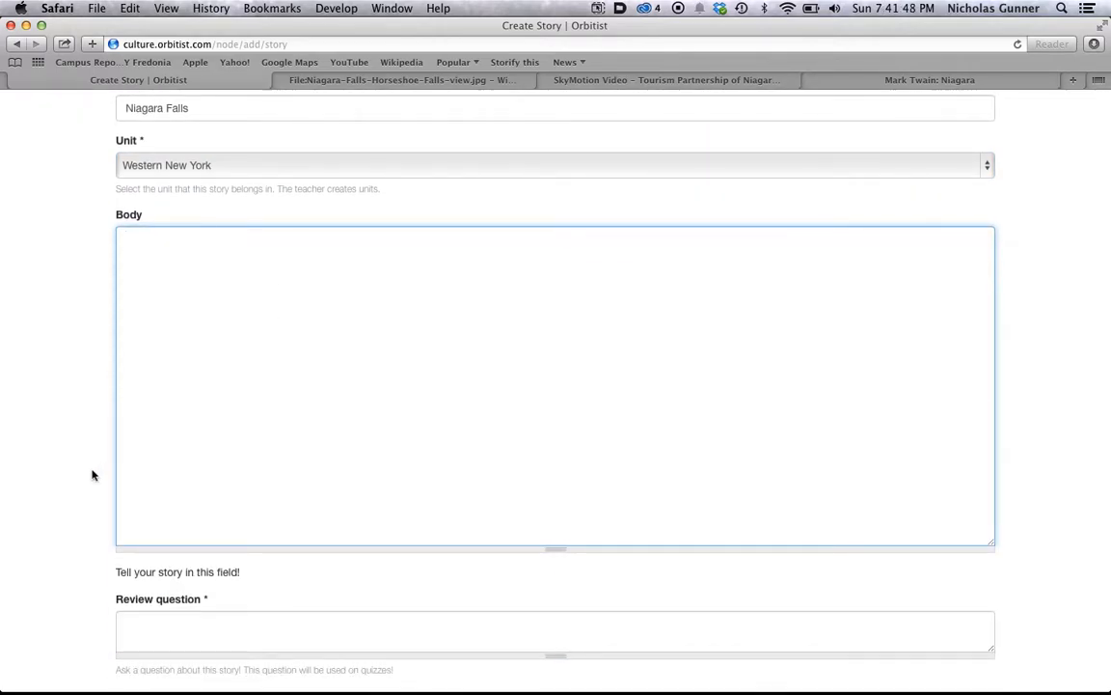
{"action": "type", "text": "In the words of Mark Twain:  \"NIAGARA FALLS is a most enjoyable place of resort. The hotels are excellent, and the prices not at all exorbitant. The opportunities for fishing are not surpassed in the country; in fact, they are not even equaled elsewhere. Because, in other localities, certain places in the streams are much better than others; but at Niagara one place is just as good as another, for the reason that the fish do not bite anywhere, and so there is no use in your walking five miles to fish, when you can de- pend on being just as unsuccessful nearer home. The advantages of this state of things have never heretofore been properly placed before the public.\""}
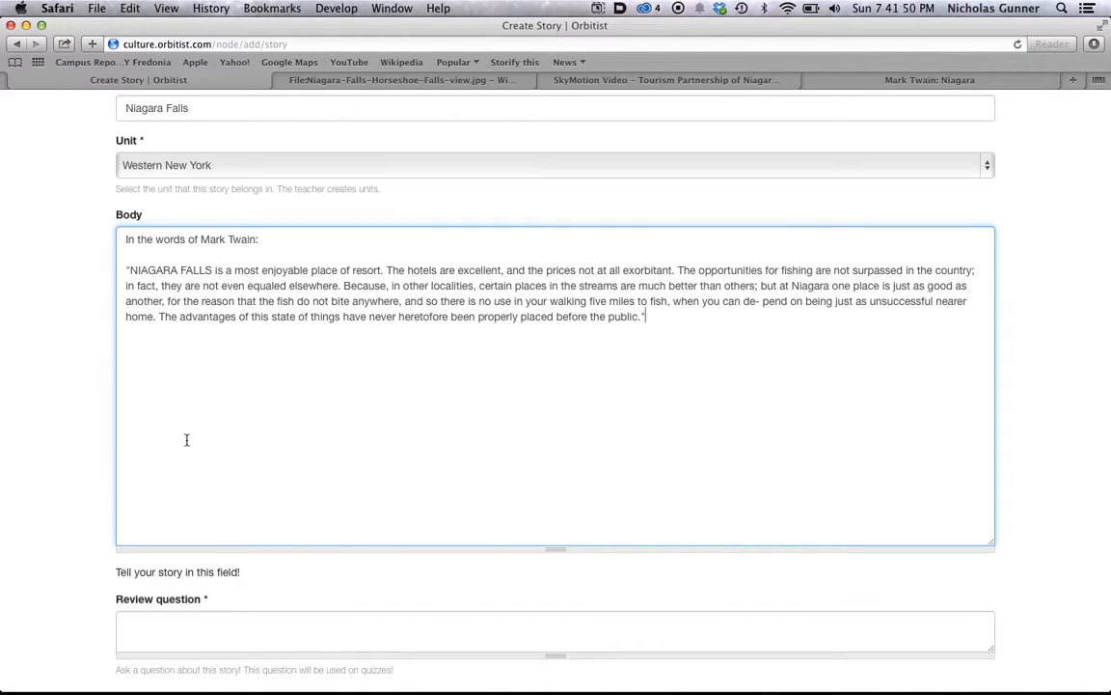
{"action": "scroll", "coordinate": [59, 507], "scroll_direction": "down", "scroll_amount": 3}
{"action": "left_click", "coordinate": [236, 503]}
{"action": "scroll", "coordinate": [40, 458], "scroll_direction": "down", "scroll_amount": 2}
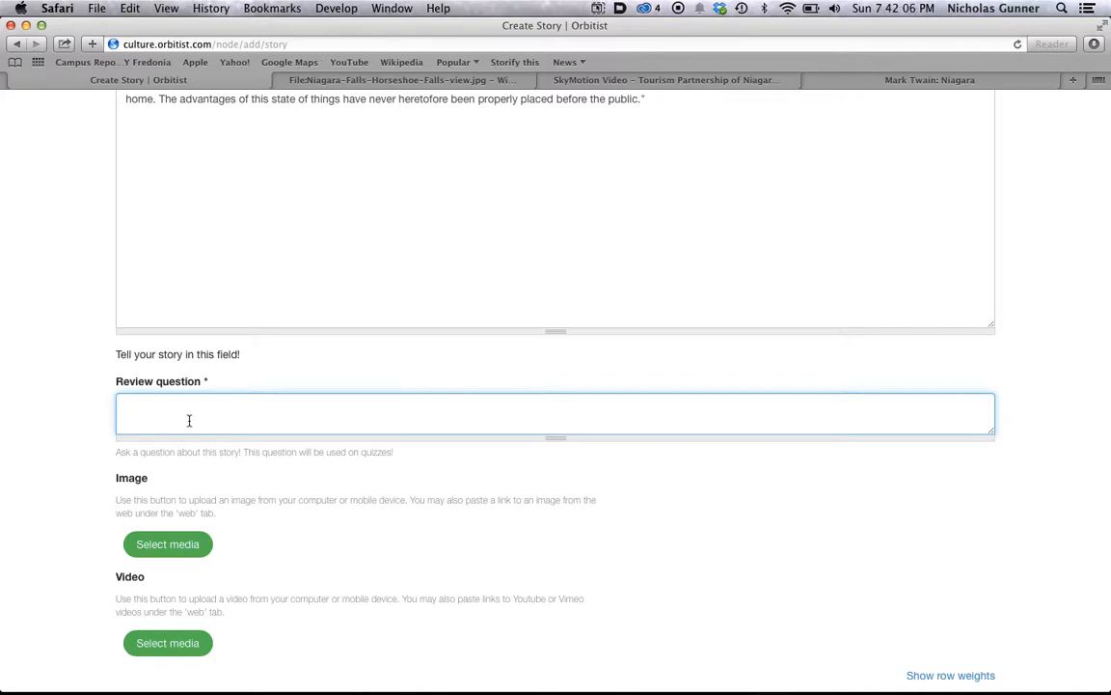
{"action": "type", "text": "What did Mark Twain think of Niagara Falls"}
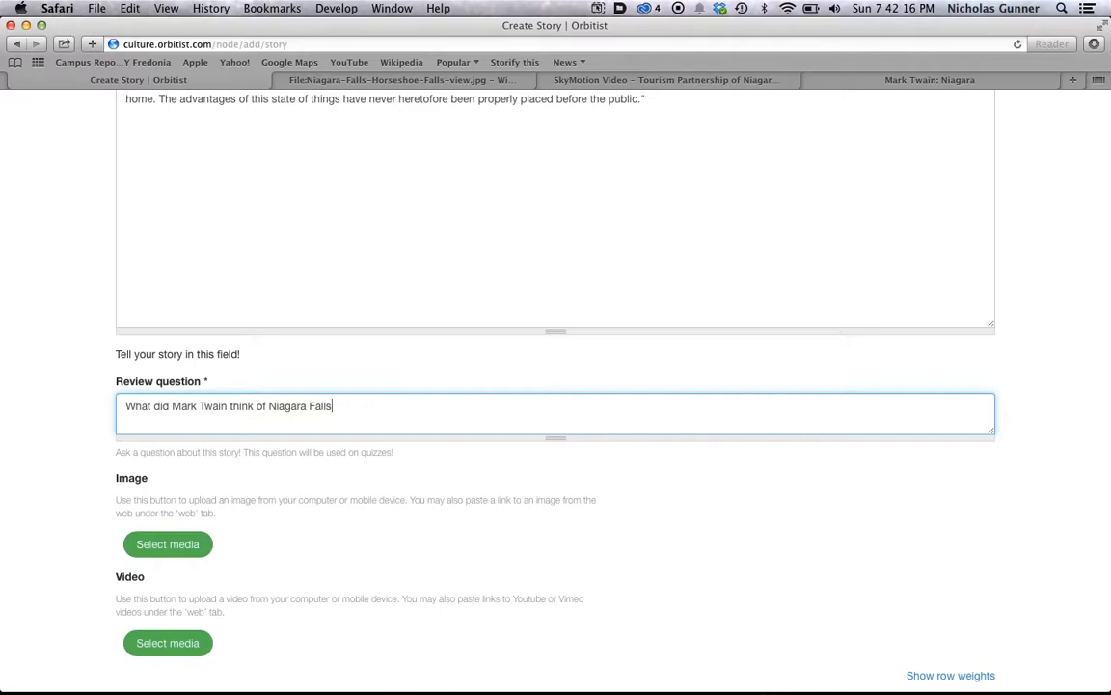
{"action": "type", "text": "?"}
Open the media selector for the story's image
{"action": "scroll", "coordinate": [88, 497], "scroll_direction": "down", "scroll_amount": 3}
{"action": "left_click", "coordinate": [187, 384]}
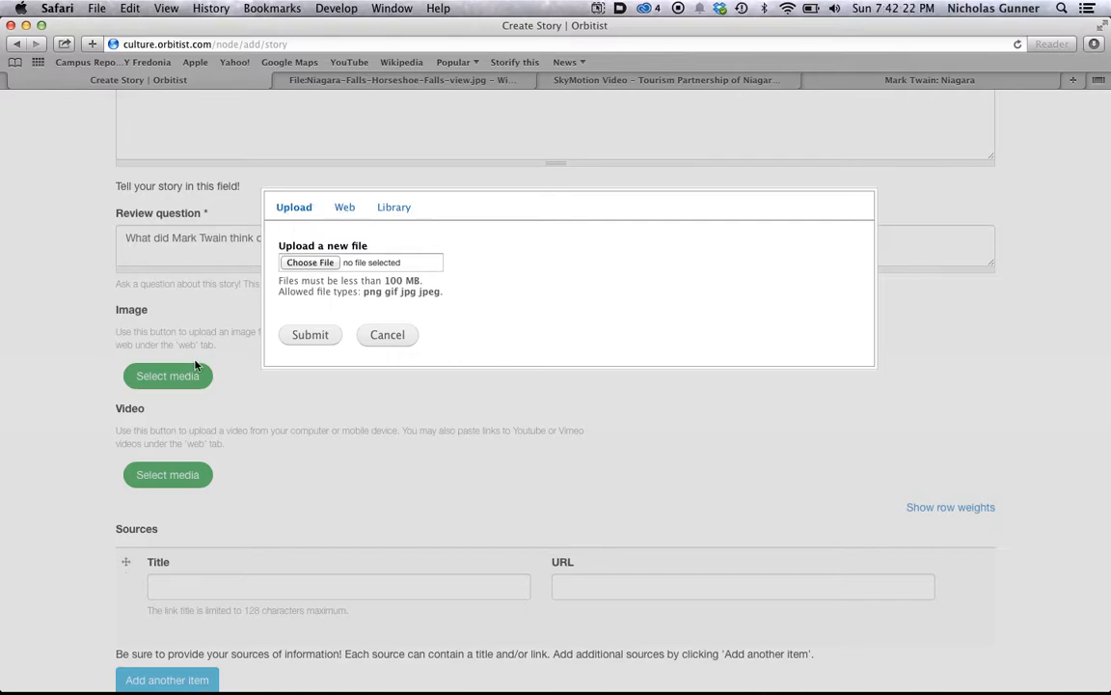
{"action": "left_click", "coordinate": [307, 262]}
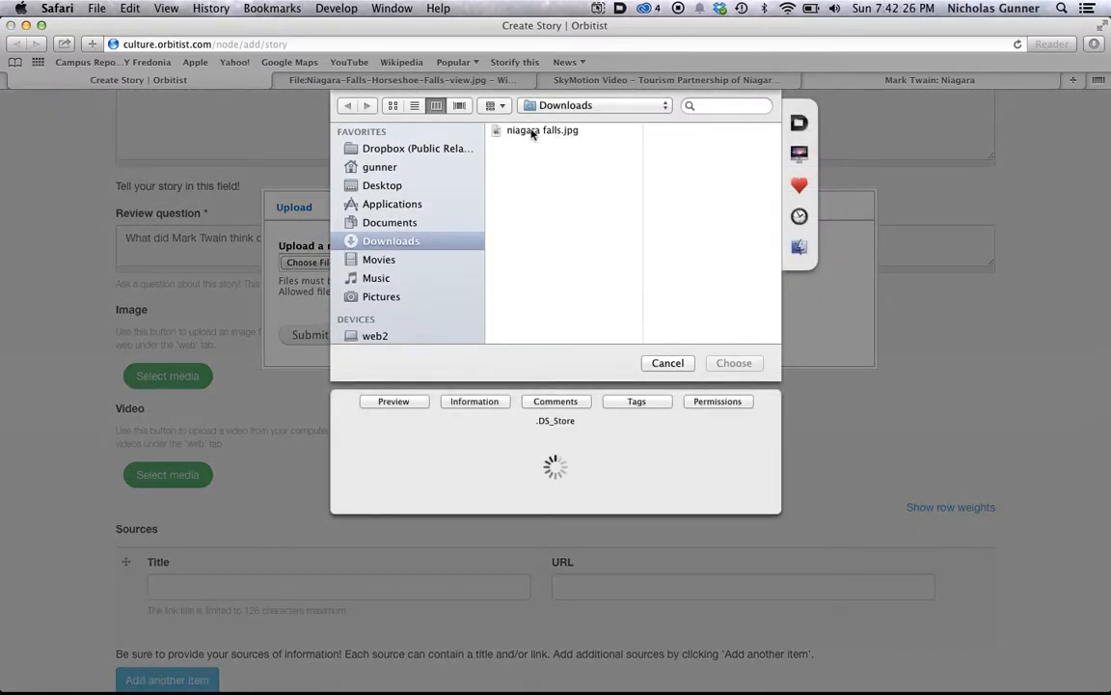
{"action": "left_click", "coordinate": [529, 131]}
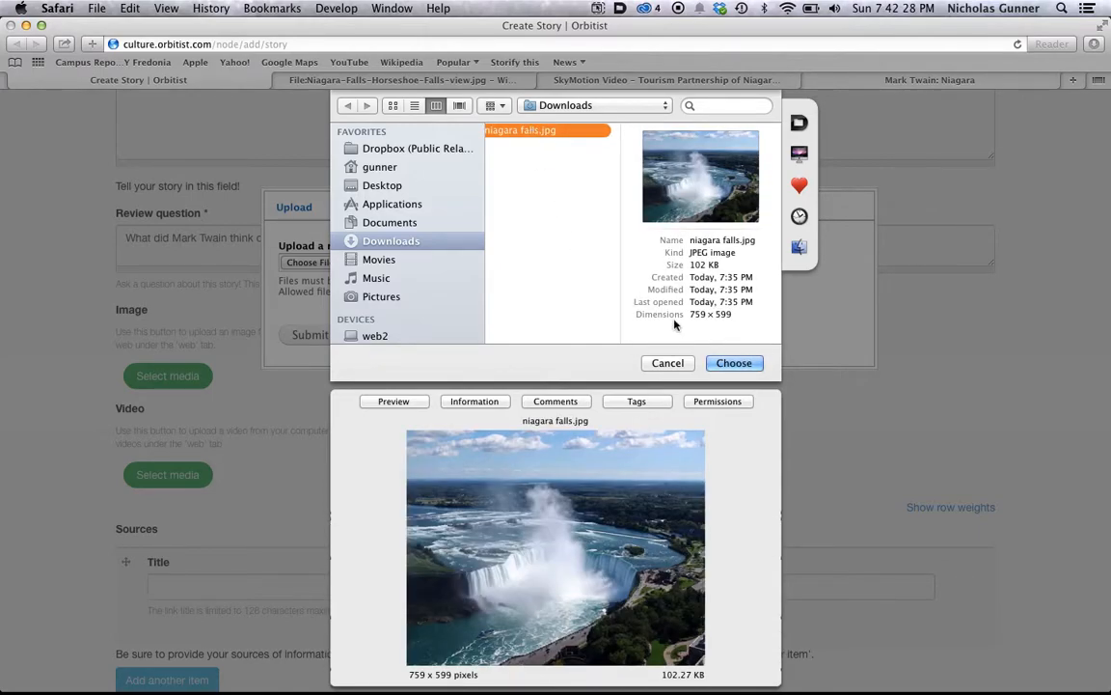
{"action": "left_click", "coordinate": [667, 365]}
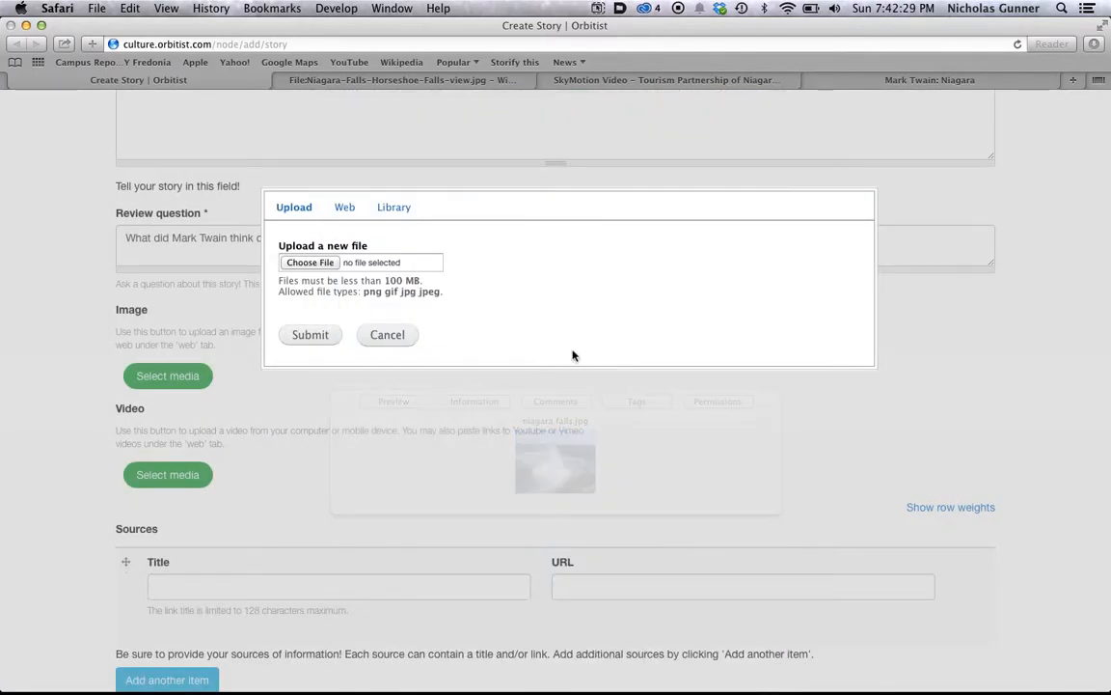
Check the web option for the image, then view the Horseshoe Falls photo's saving and copying options on Wikimedia Commons
{"action": "left_click", "coordinate": [343, 208]}
{"action": "left_click", "coordinate": [430, 76]}
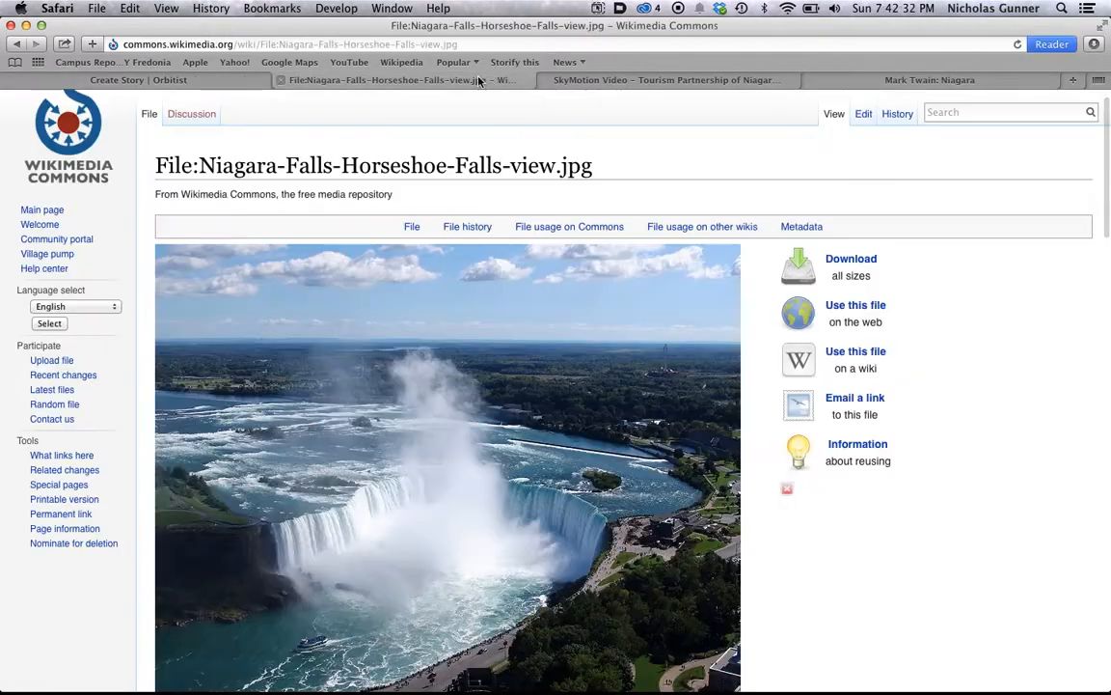
{"action": "scroll", "coordinate": [418, 450], "scroll_direction": "down", "scroll_amount": 3}
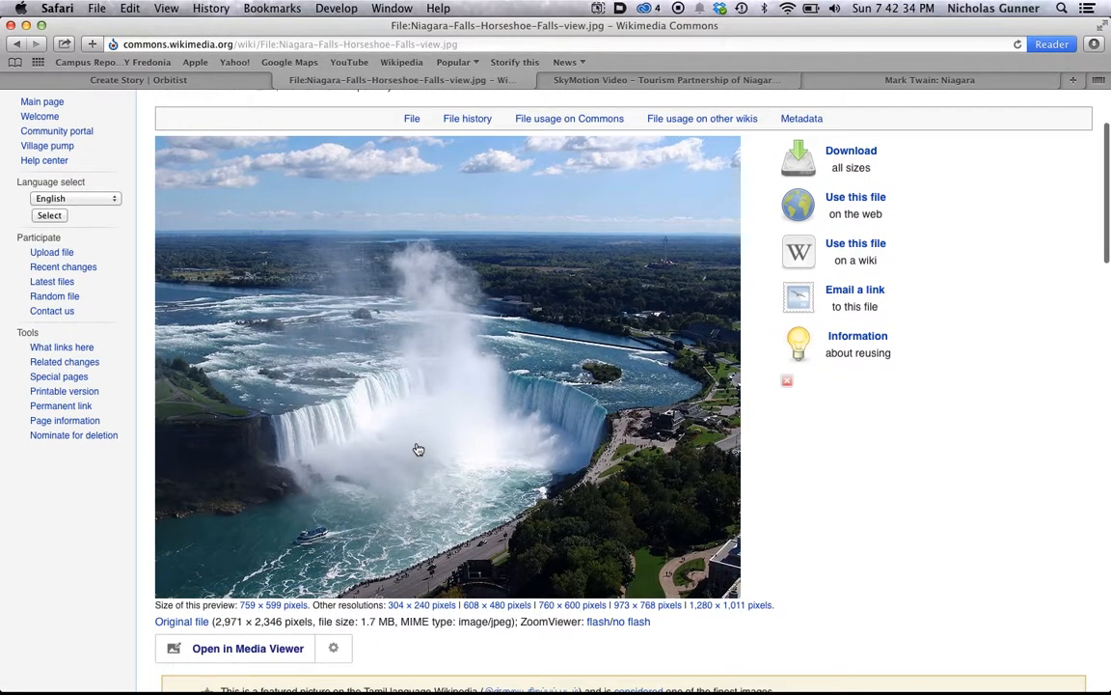
{"action": "right_click", "coordinate": [421, 367]}
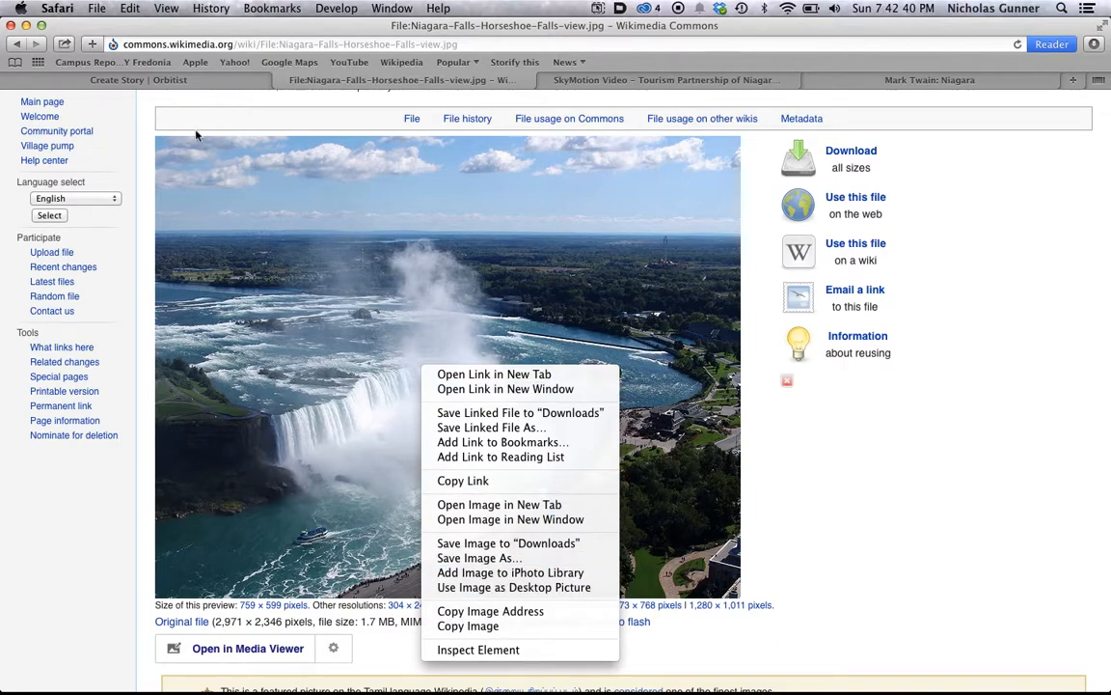
{"action": "left_click", "coordinate": [175, 95]}
{"action": "left_click", "coordinate": [176, 77]}
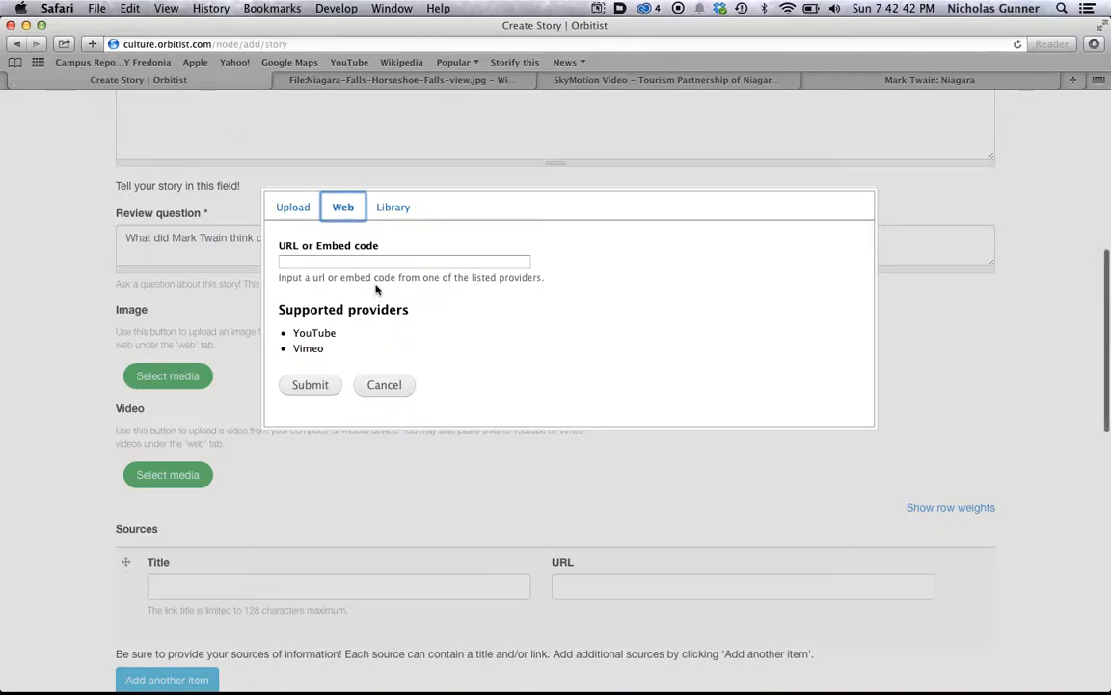
Upload niagara falls.jpg from the Downloads folder as the story's image
{"action": "left_click", "coordinate": [292, 207]}
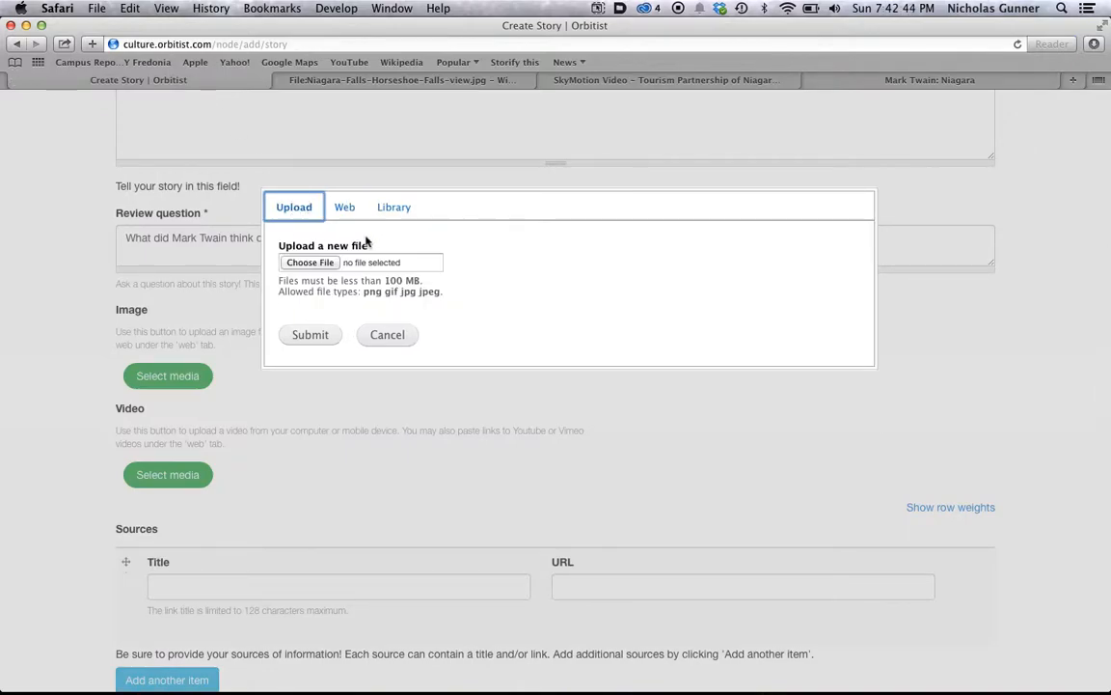
{"action": "left_click", "coordinate": [311, 262]}
{"action": "left_click", "coordinate": [386, 240]}
{"action": "left_click", "coordinate": [525, 130]}
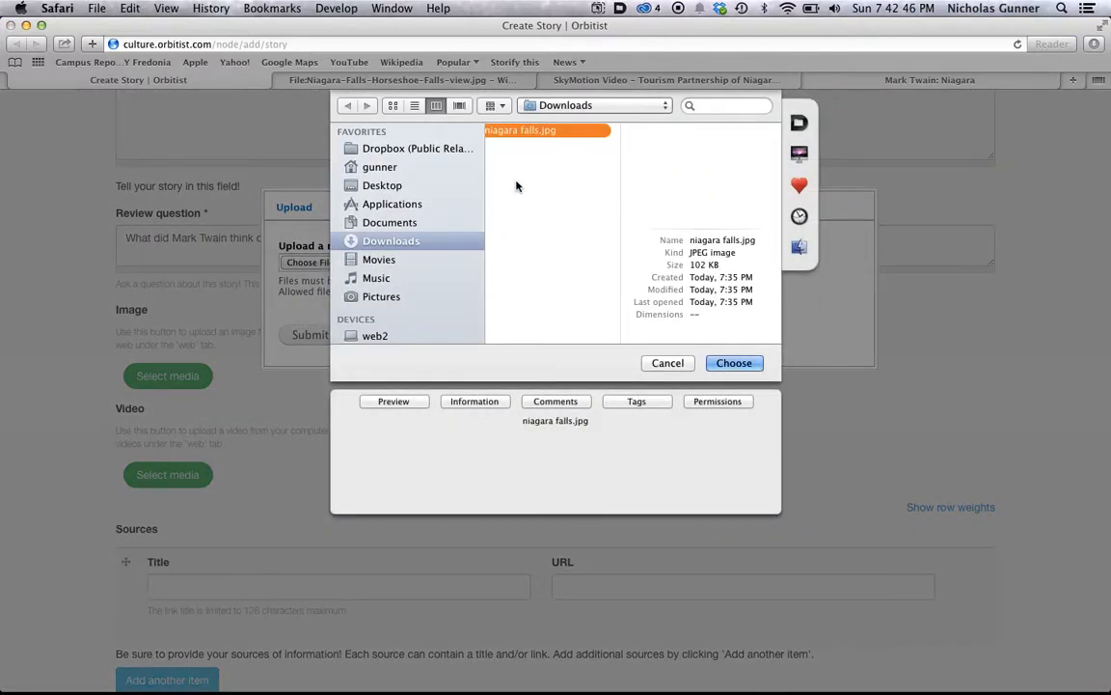
{"action": "left_click", "coordinate": [738, 364]}
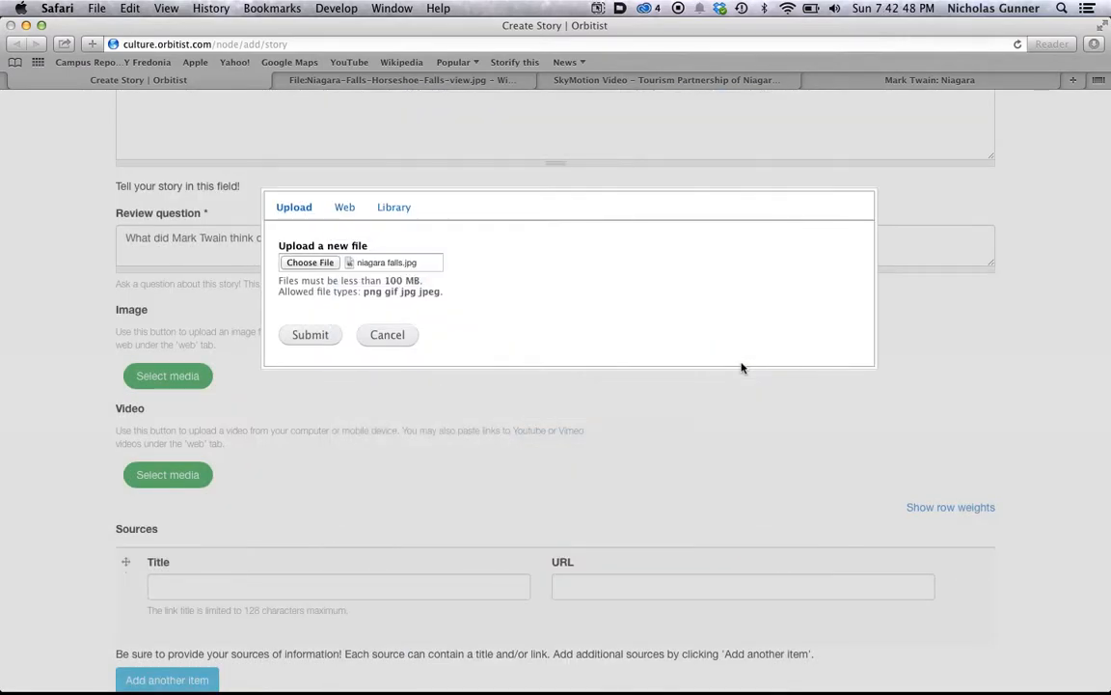
{"action": "left_click", "coordinate": [309, 335]}
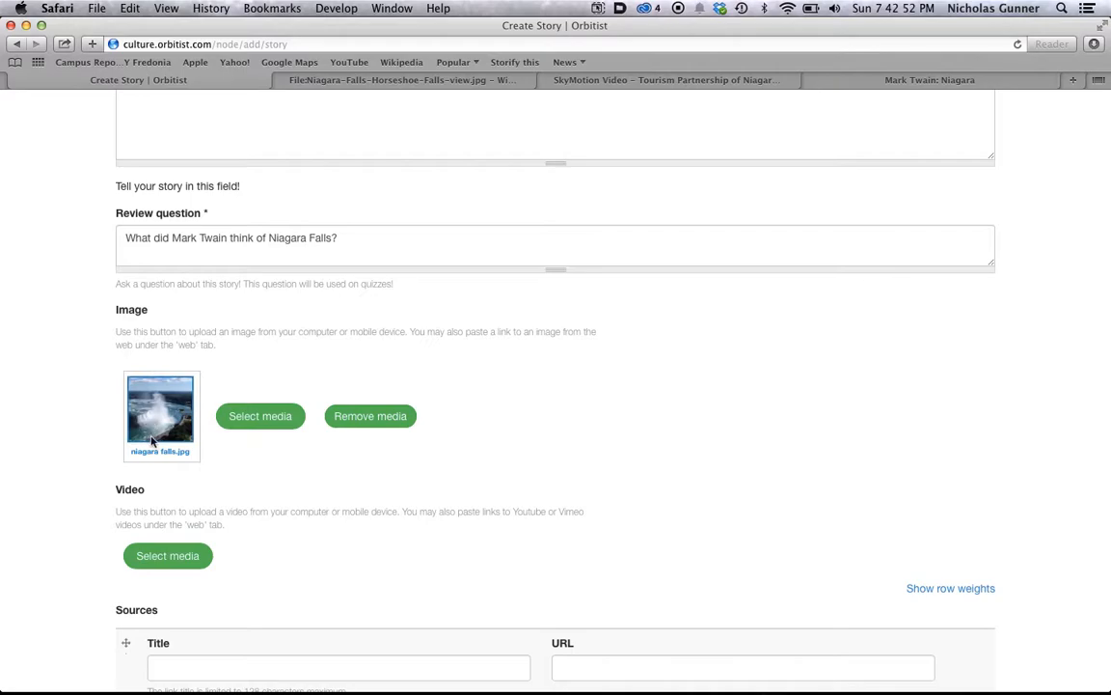
Add the SkyMotion Niagara tourism video to the story from the web, using its Vimeo address vimeo.com/52899242
{"action": "scroll", "coordinate": [593, 368], "scroll_direction": "down", "scroll_amount": 3}
{"action": "left_click", "coordinate": [167, 440]}
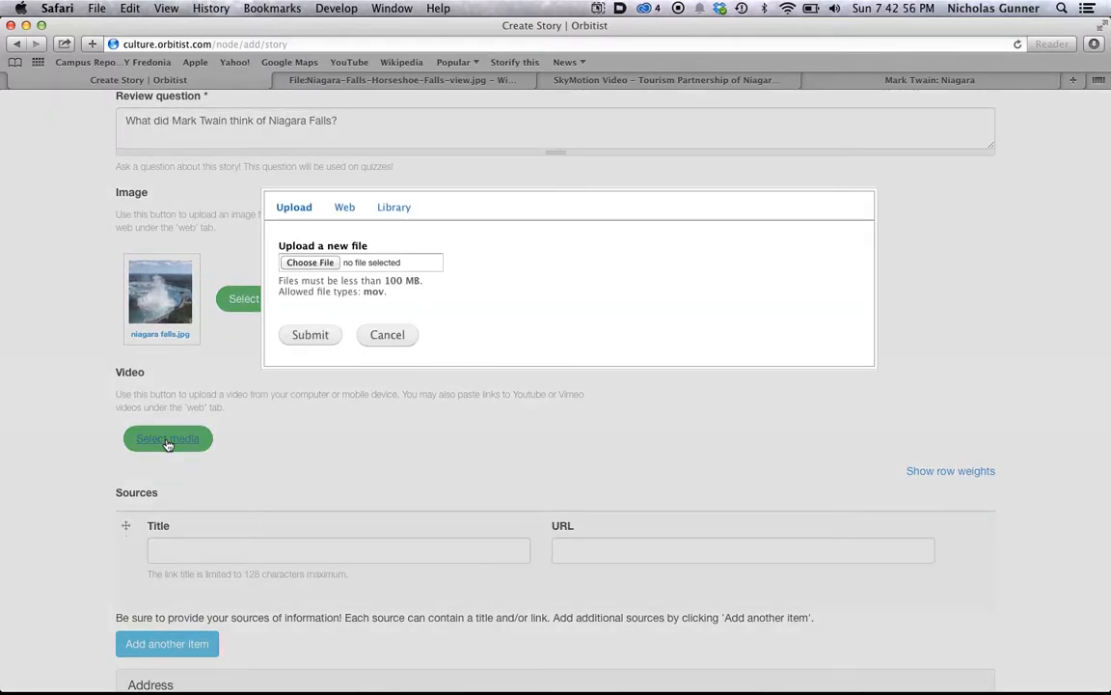
{"action": "left_click", "coordinate": [344, 209]}
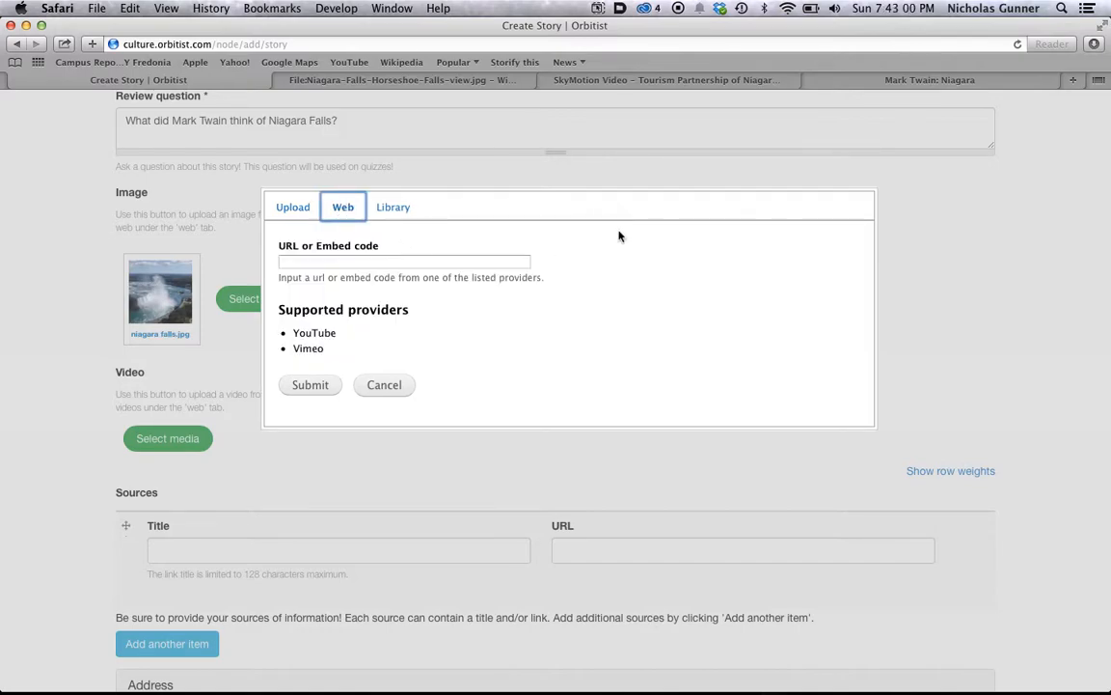
{"action": "left_click", "coordinate": [739, 83]}
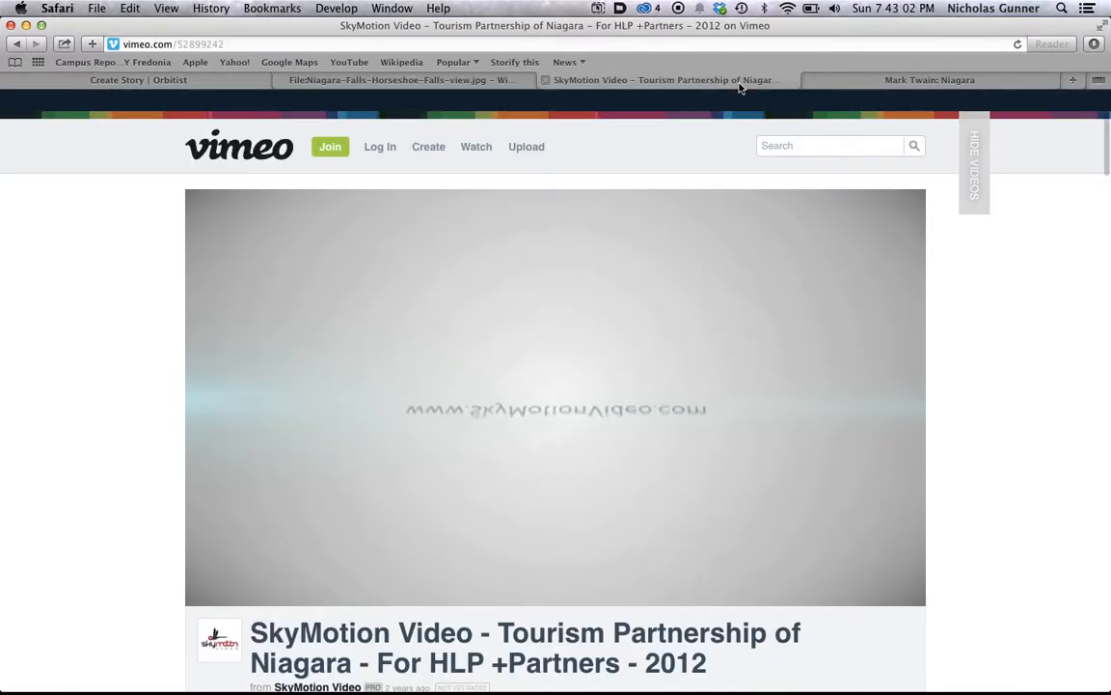
{"action": "left_click", "coordinate": [229, 45]}
{"action": "key", "text": "super+c"}
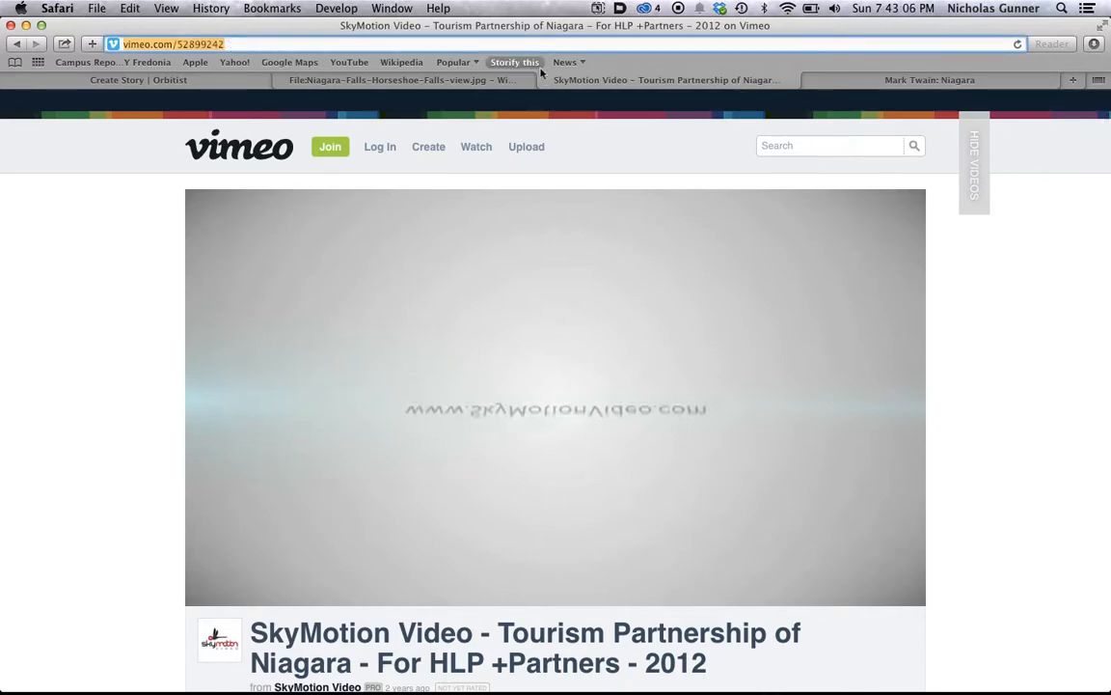
{"action": "left_click", "coordinate": [127, 82]}
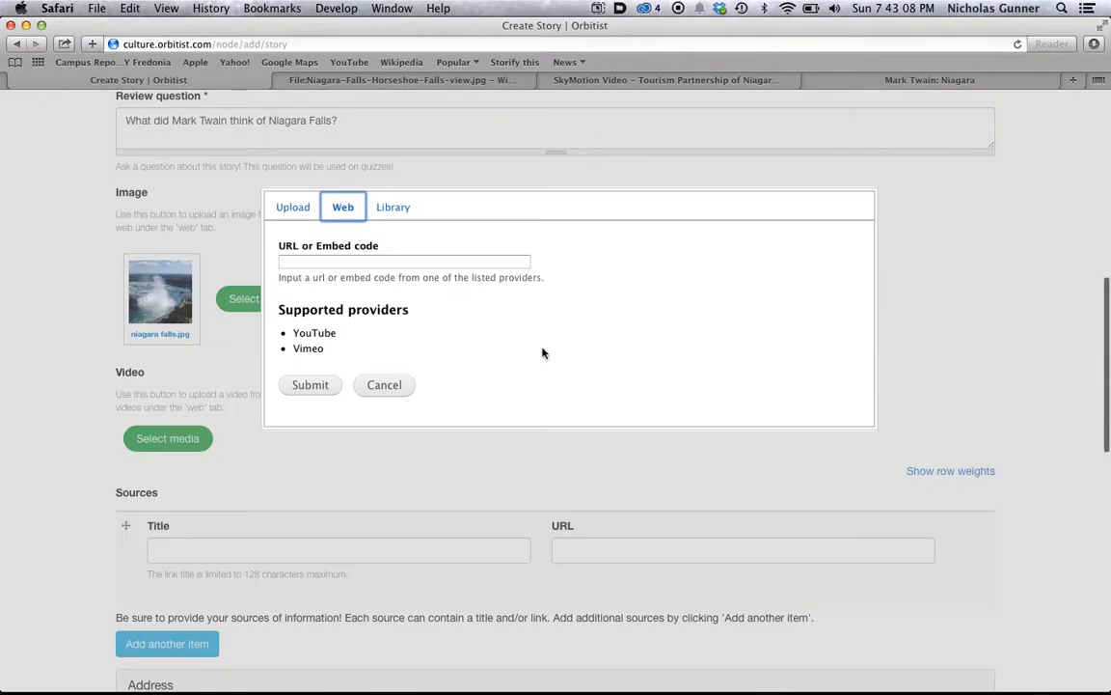
{"action": "left_click", "coordinate": [310, 261]}
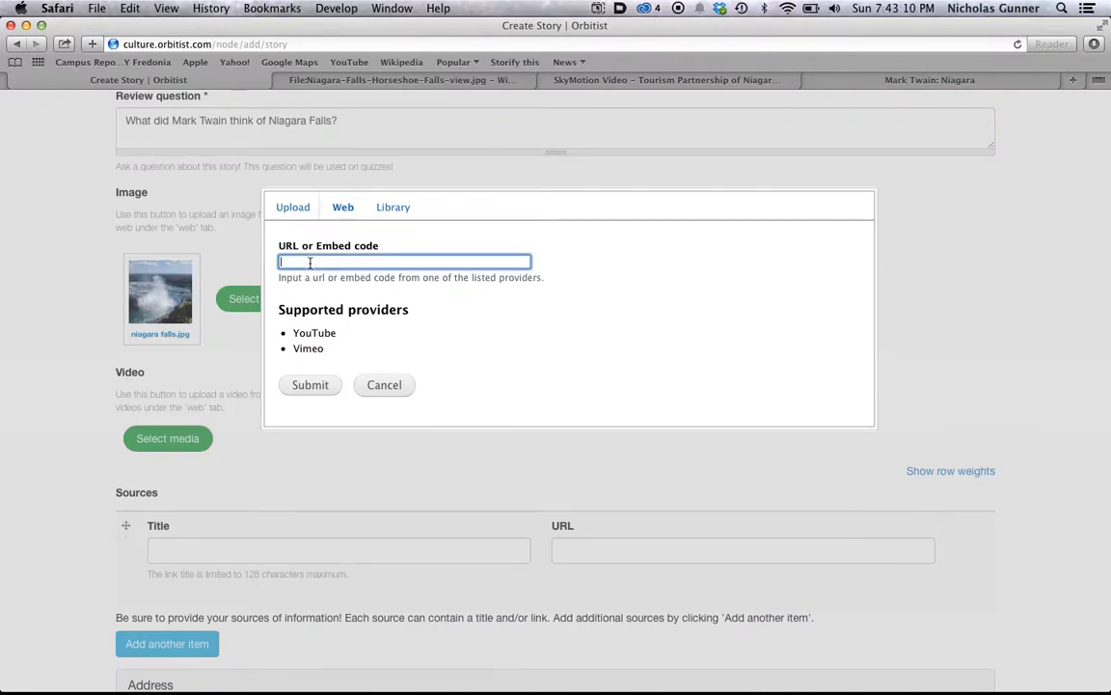
{"action": "key", "text": "super+v"}
{"action": "left_click", "coordinate": [300, 388]}
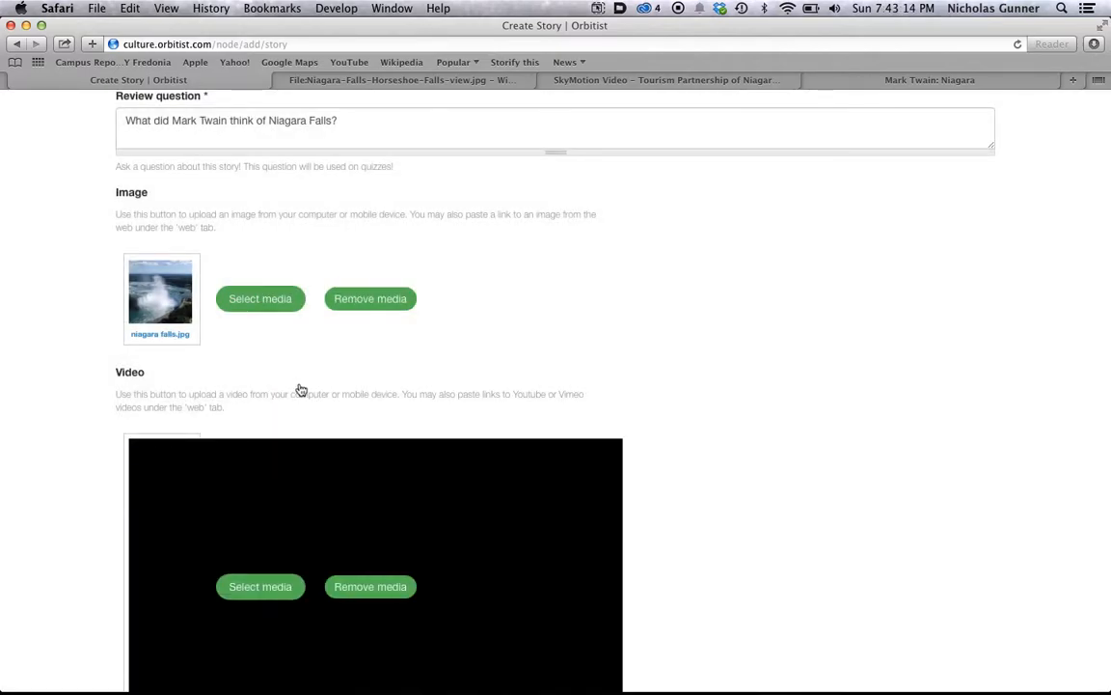
Title the first source "virginia.edu", copying the domain from the address of the Mark Twain Niagara page
{"action": "scroll", "coordinate": [789, 481], "scroll_direction": "down", "scroll_amount": 5}
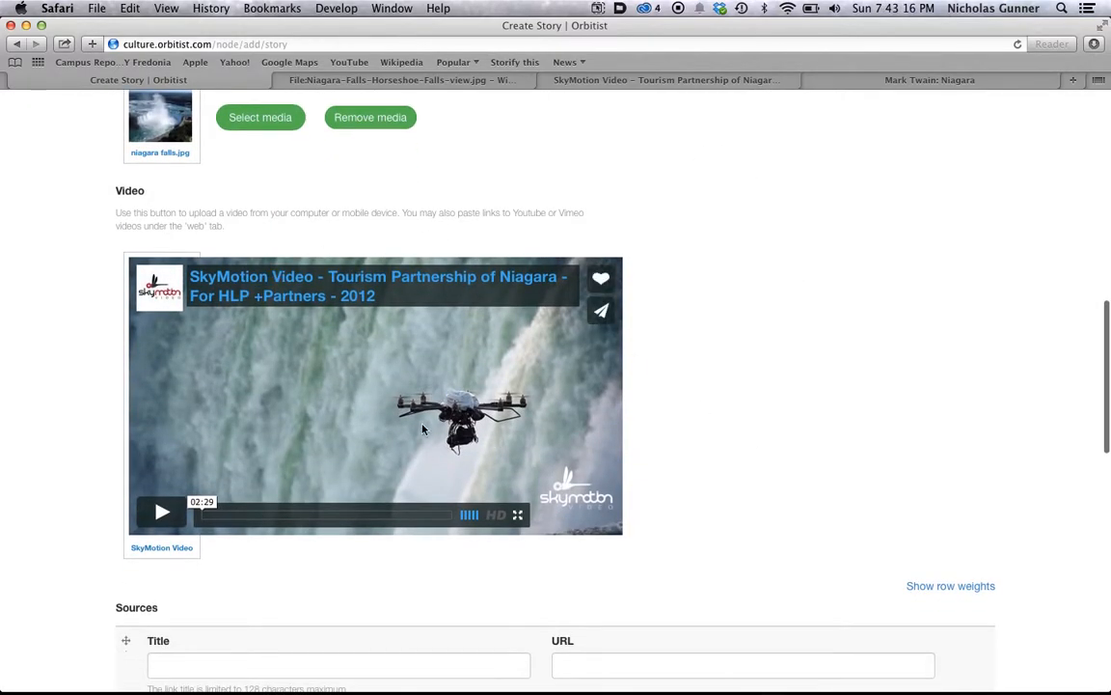
{"action": "scroll", "coordinate": [772, 377], "scroll_direction": "down", "scroll_amount": 8}
{"action": "left_click", "coordinate": [426, 359]}
{"action": "left_click", "coordinate": [929, 81]}
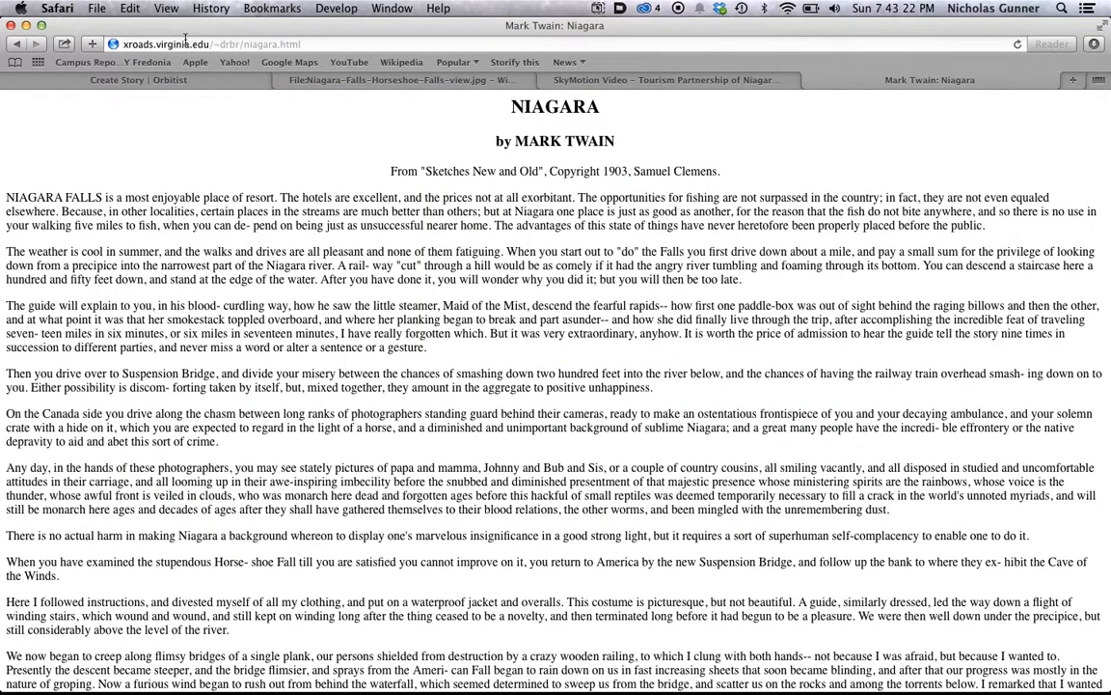
{"action": "left_click_drag", "start_coordinate": [156, 45], "coordinate": [210, 44]}
{"action": "key", "text": "super+c"}
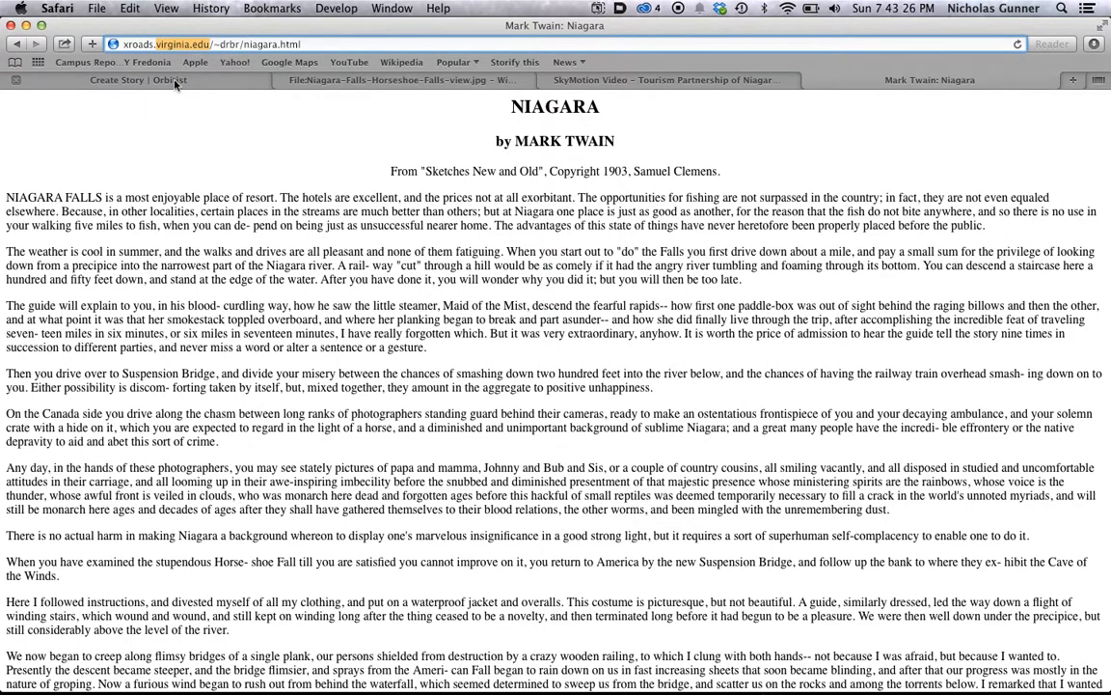
{"action": "left_click", "coordinate": [175, 82]}
{"action": "key", "text": "super+v"}
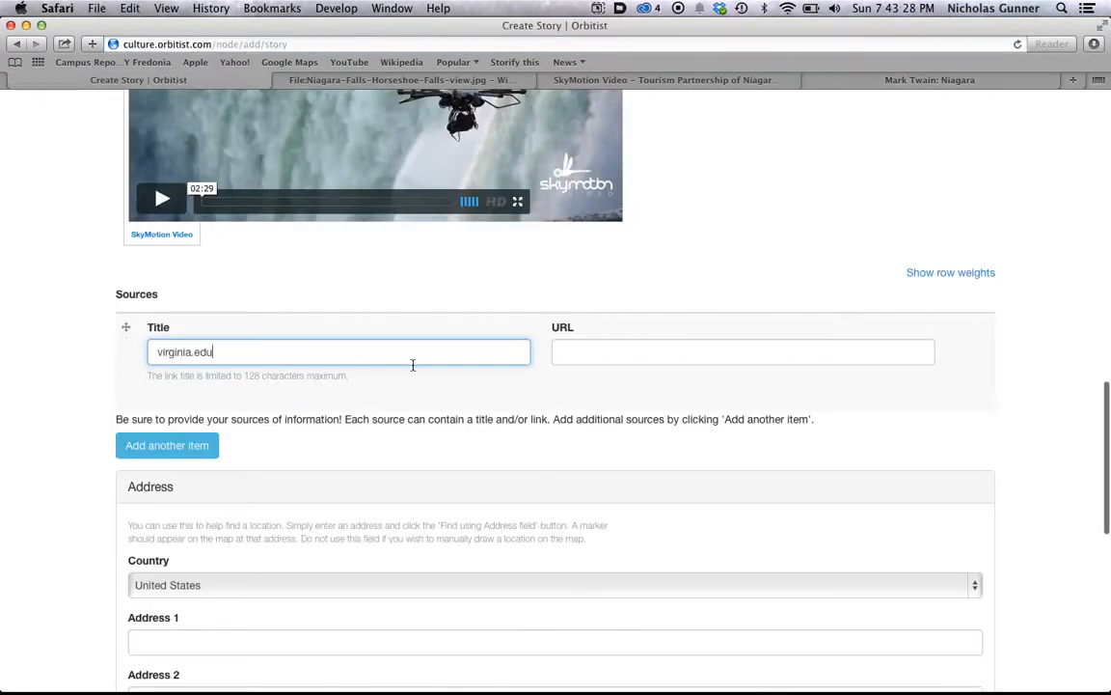
{"action": "left_click", "coordinate": [610, 349]}
{"action": "left_click", "coordinate": [820, 82]}
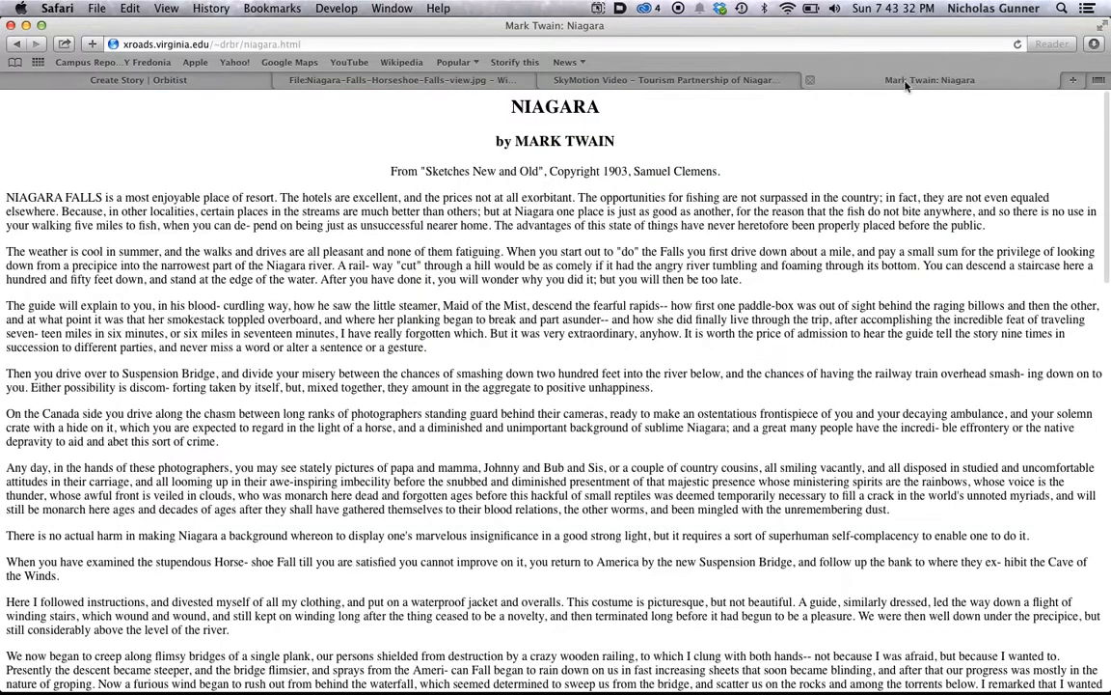
{"action": "left_click", "coordinate": [307, 44]}
{"action": "key", "text": "super+c"}
{"action": "left_click", "coordinate": [186, 79]}
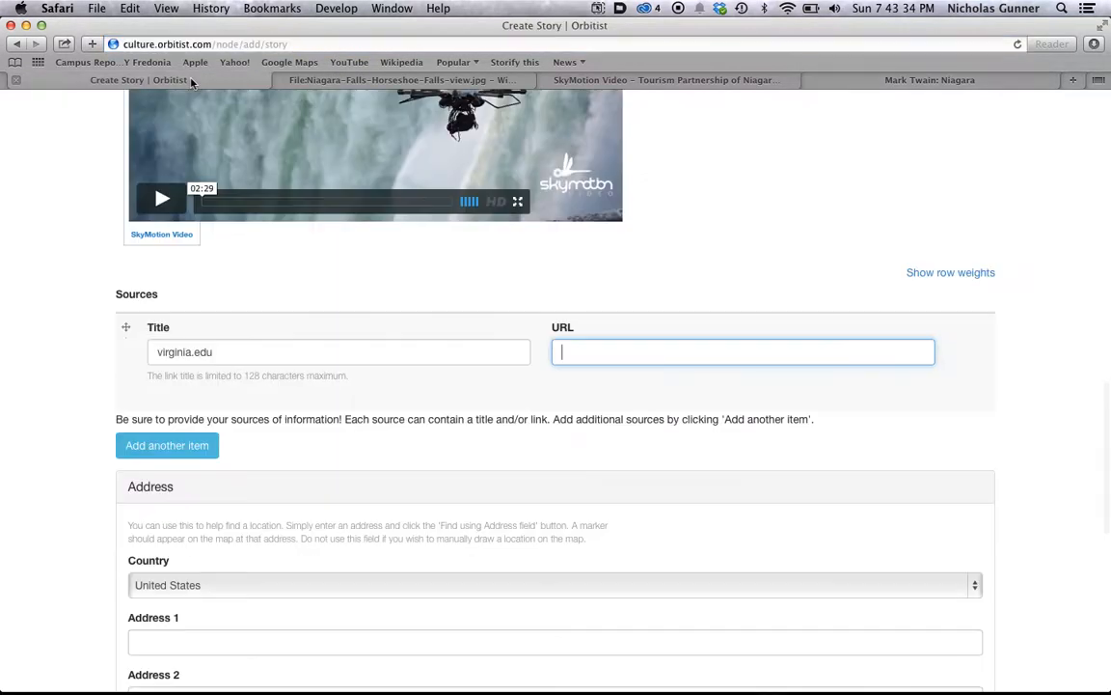
{"action": "key", "text": "super+v"}
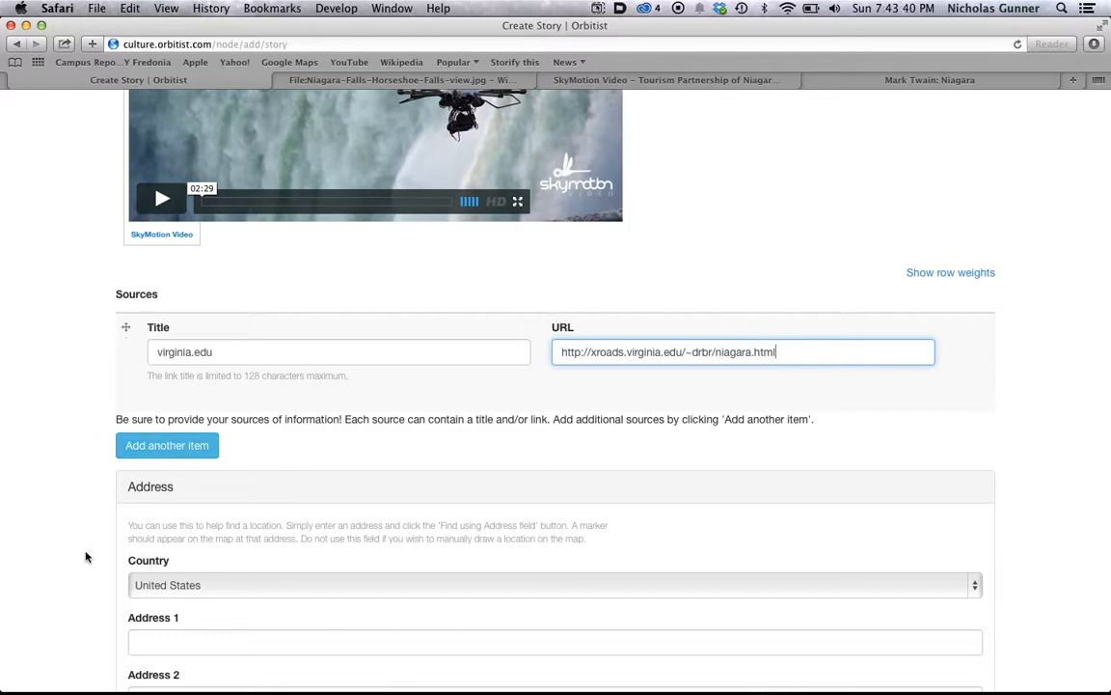
{"action": "scroll", "coordinate": [86, 556], "scroll_direction": "down", "scroll_amount": 5}
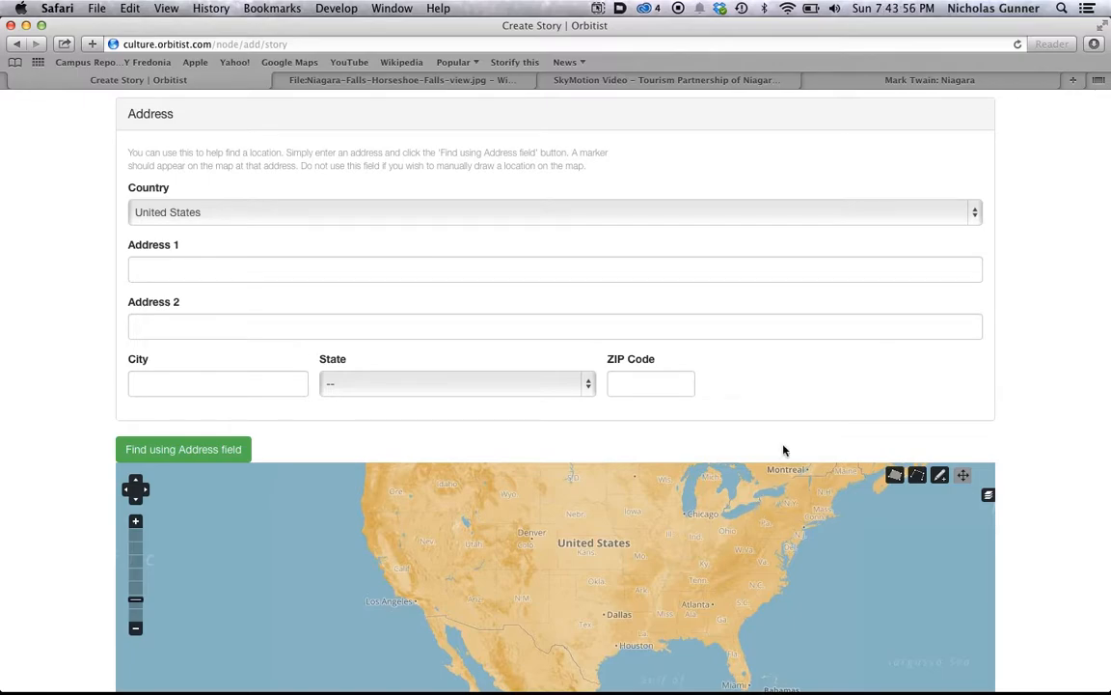
Find the Buffalo and Niagara Falls area on the story's location map
{"action": "scroll", "coordinate": [1007, 540], "scroll_direction": "down", "scroll_amount": 5}
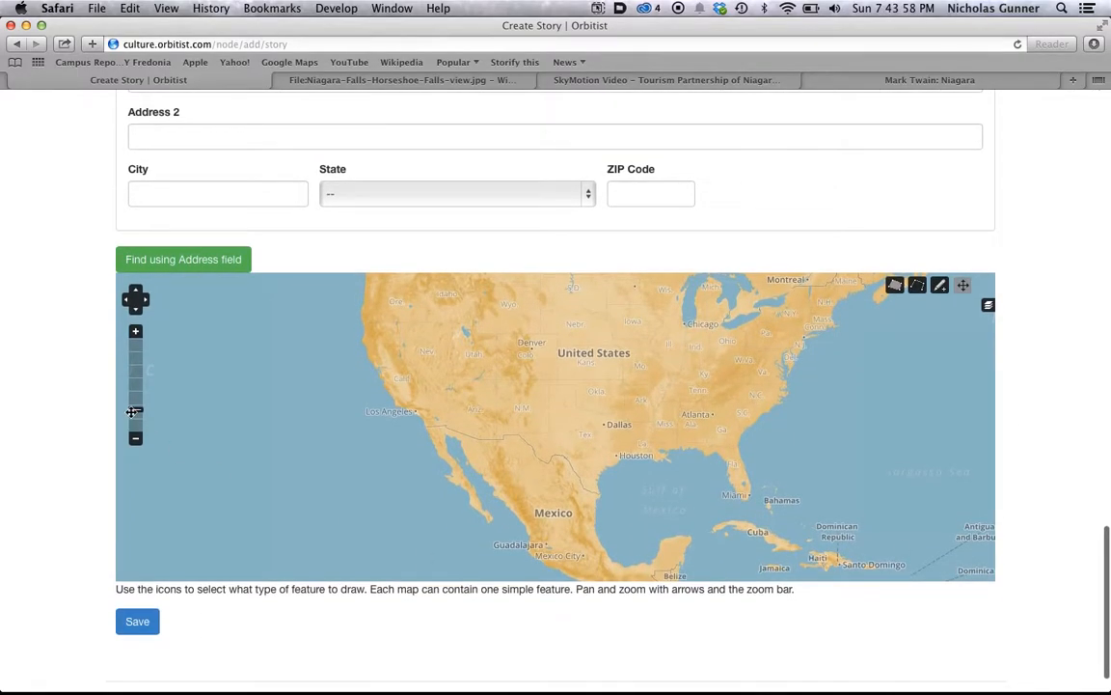
{"action": "double_click", "coordinate": [136, 332]}
{"action": "left_click_drag", "start_coordinate": [755, 395], "coordinate": [367, 511]}
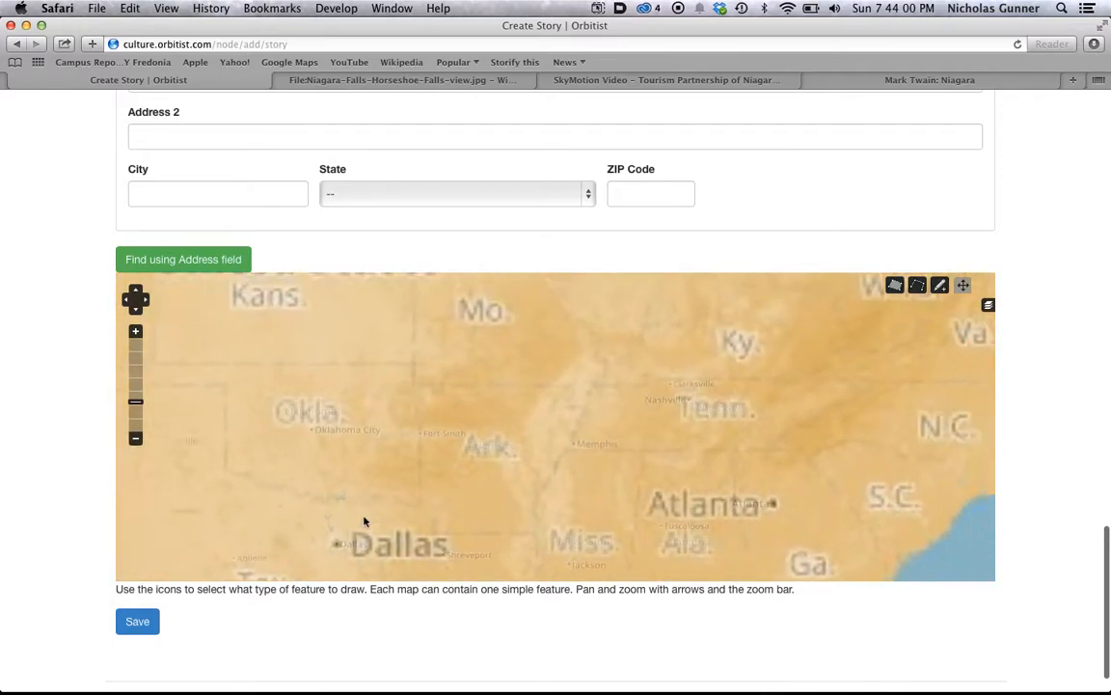
{"action": "left_click_drag", "start_coordinate": [705, 412], "coordinate": [474, 608]}
{"action": "left_click_drag", "start_coordinate": [603, 377], "coordinate": [474, 486]}
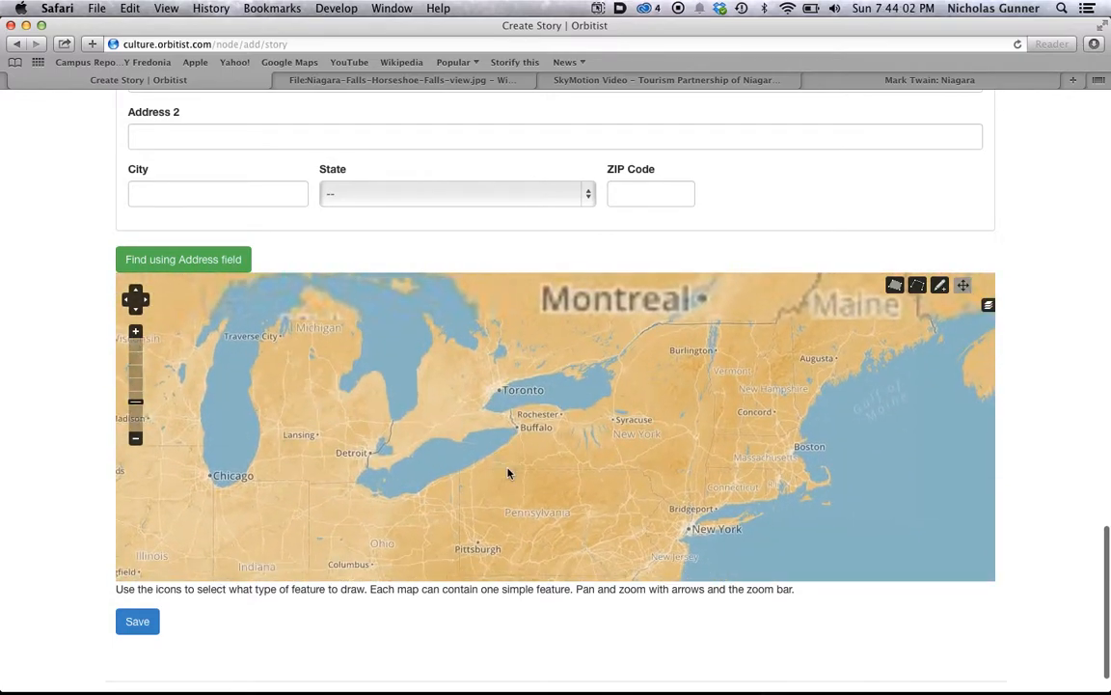
{"action": "left_click", "coordinate": [137, 348]}
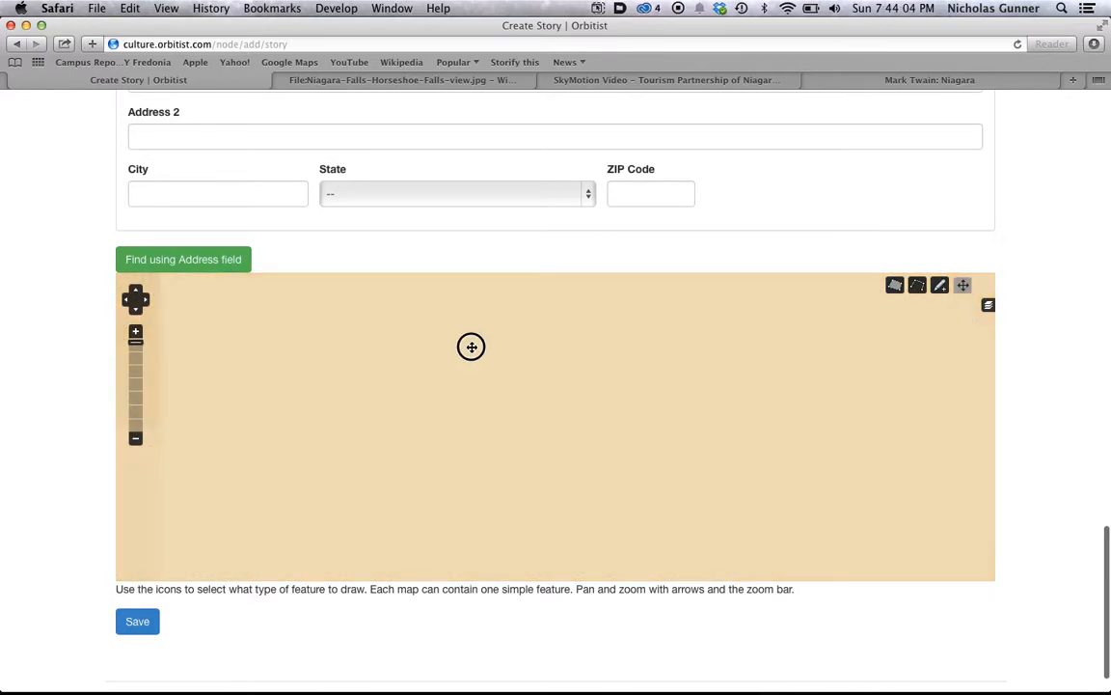
{"action": "left_click", "coordinate": [135, 438]}
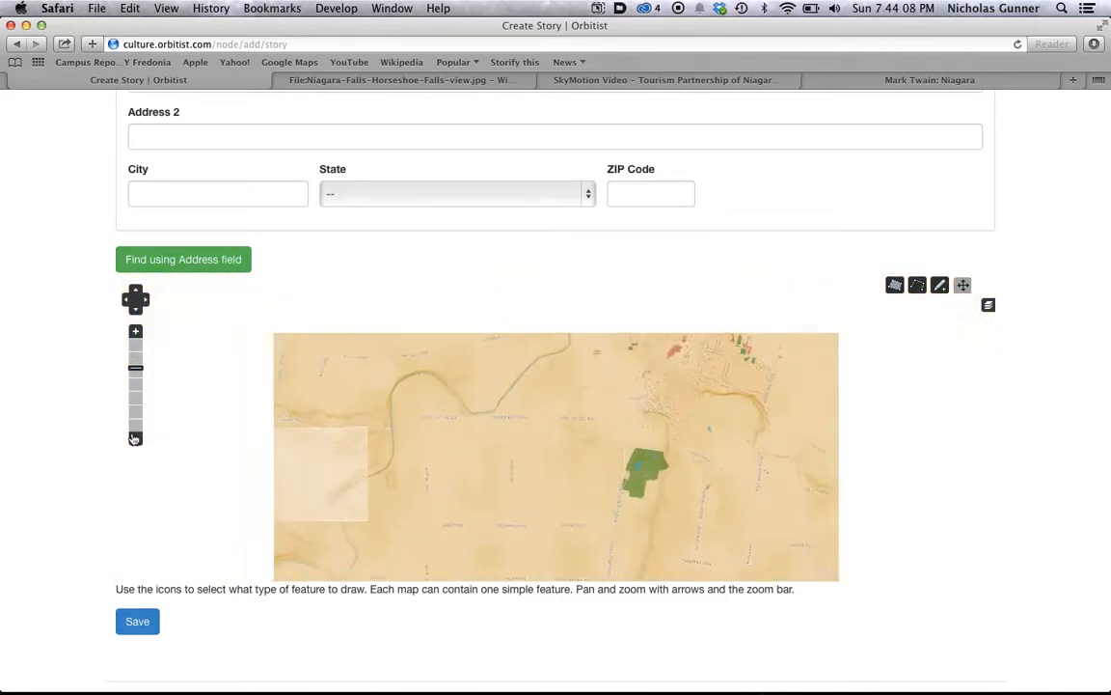
{"action": "left_click", "coordinate": [135, 438]}
{"action": "left_click", "coordinate": [135, 438]}
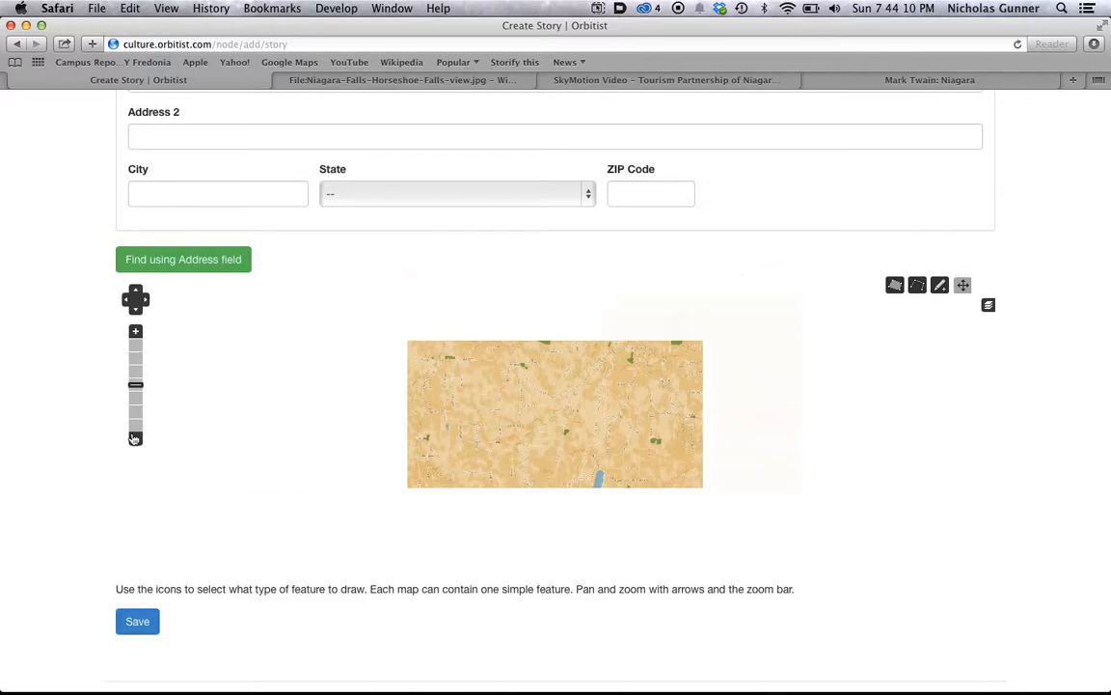
{"action": "left_click", "coordinate": [135, 438]}
{"action": "left_click_drag", "start_coordinate": [416, 404], "coordinate": [610, 368]}
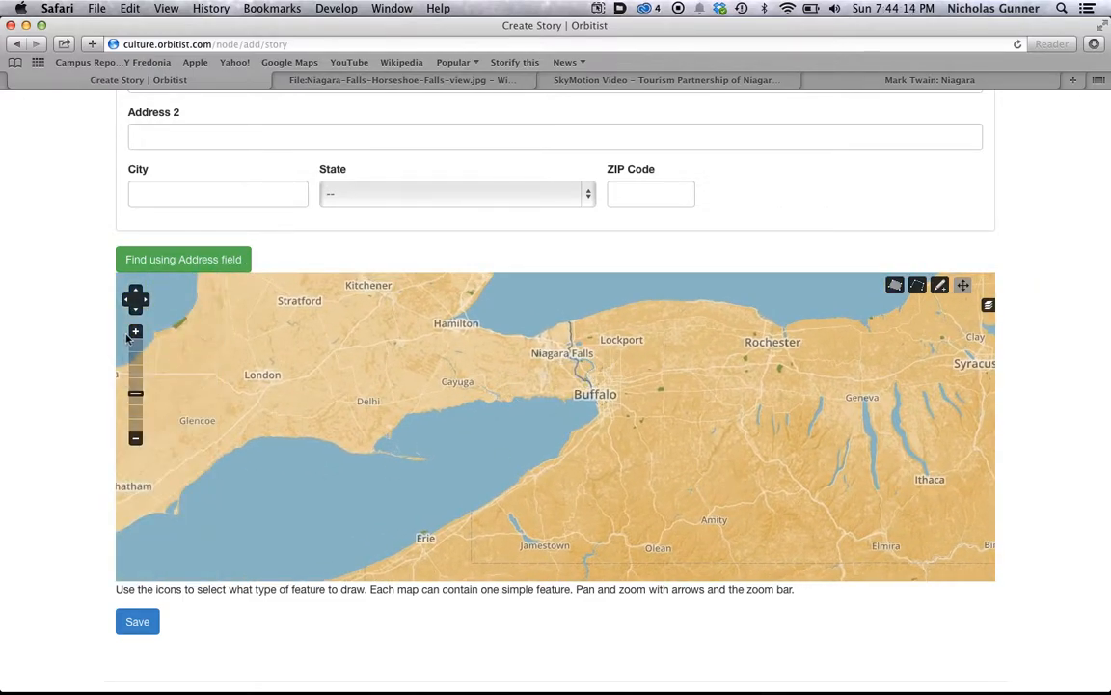
Close in on the American Falls and Goat Island area of the location map
{"action": "left_click", "coordinate": [135, 331]}
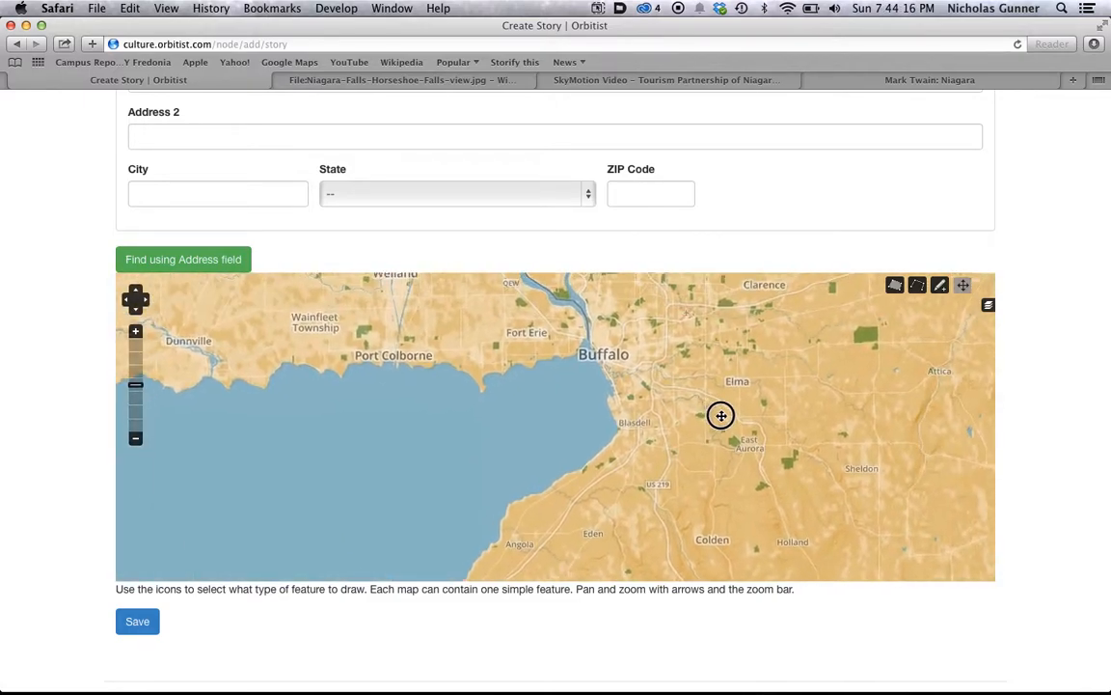
{"action": "left_click_drag", "start_coordinate": [598, 299], "coordinate": [524, 504]}
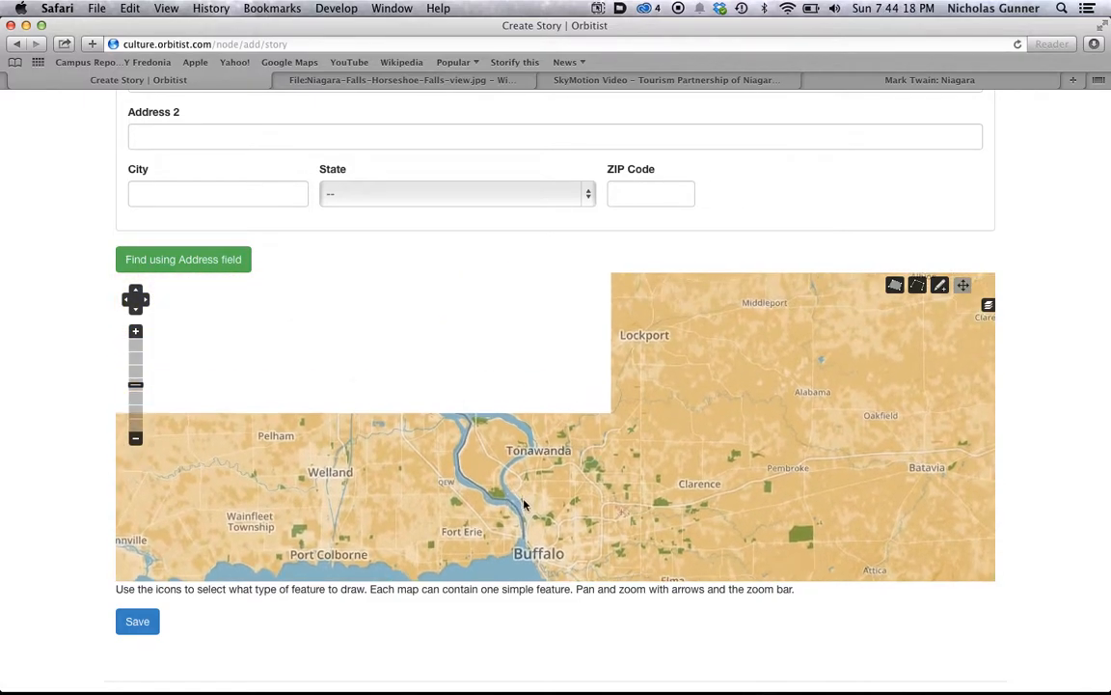
{"action": "scroll", "coordinate": [435, 404], "scroll_direction": "up", "scroll_amount": 1}
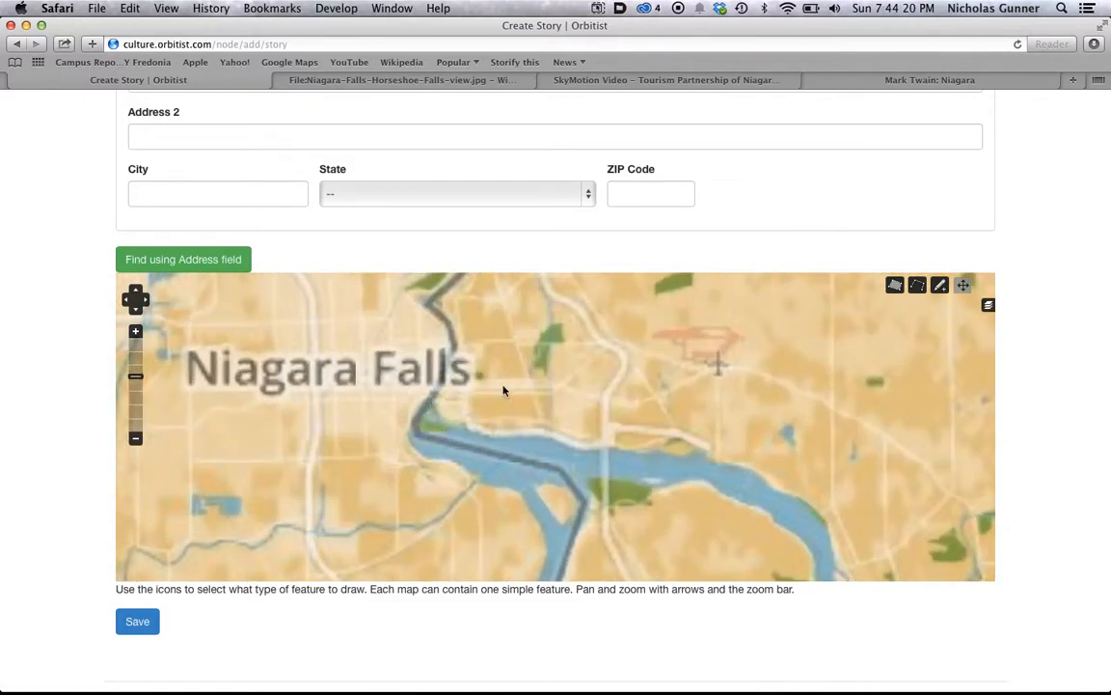
{"action": "left_click_drag", "start_coordinate": [501, 377], "coordinate": [553, 440]}
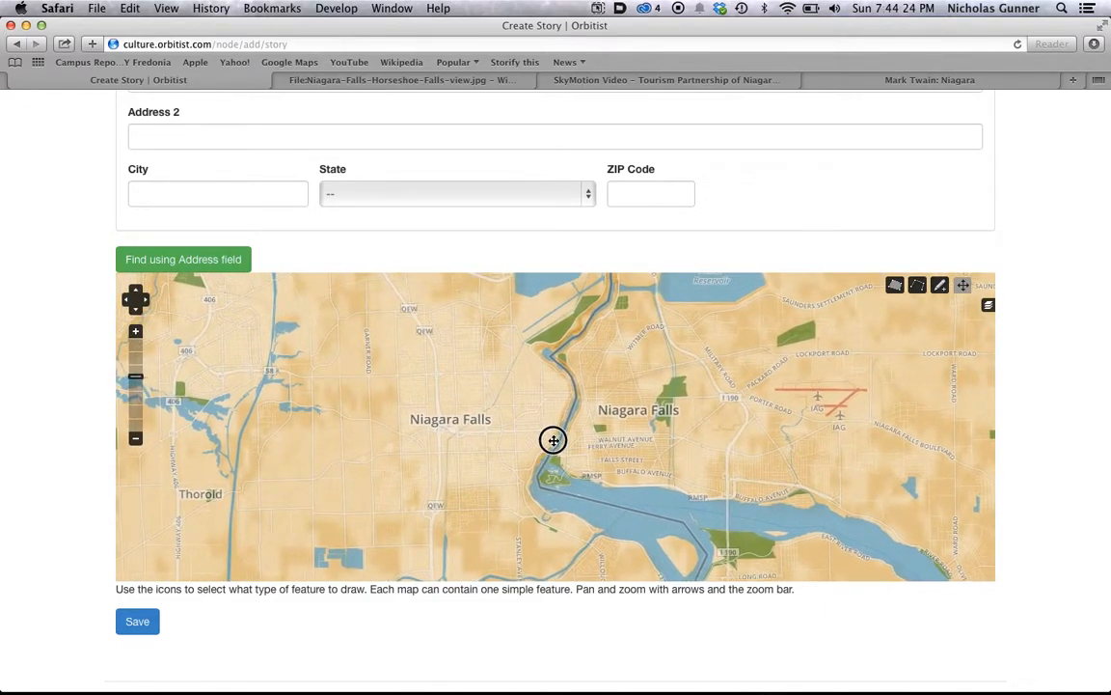
{"action": "scroll", "coordinate": [553, 440], "scroll_direction": "up", "scroll_amount": 1}
{"action": "left_click_drag", "start_coordinate": [598, 535], "coordinate": [663, 372]}
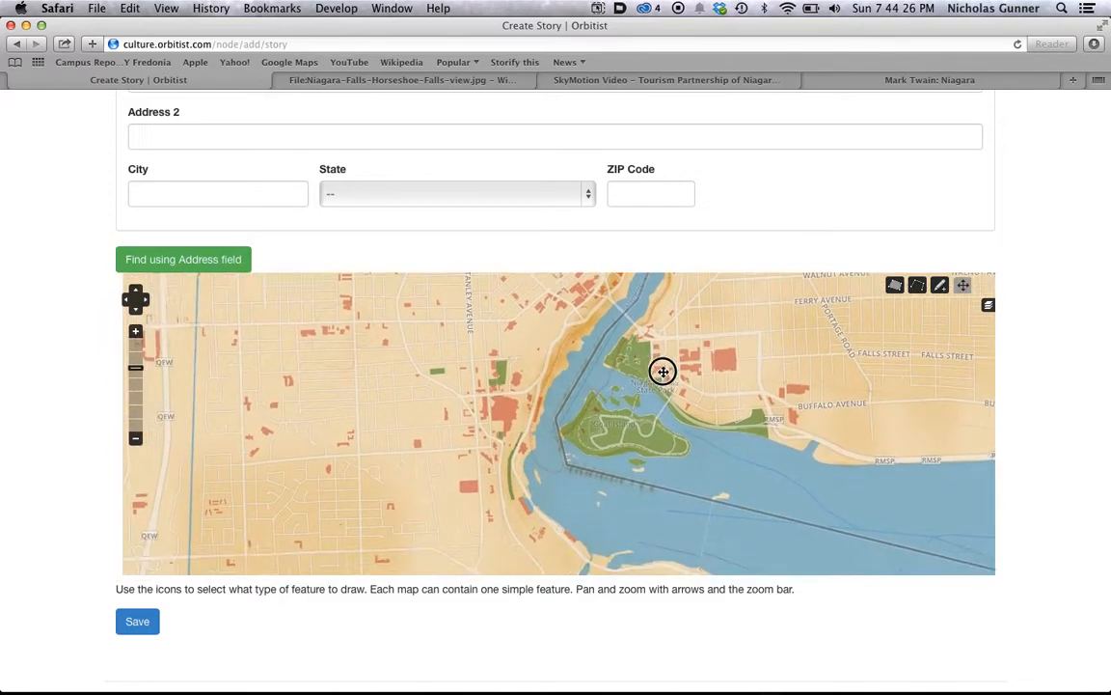
{"action": "scroll", "coordinate": [581, 405], "scroll_direction": "up", "scroll_amount": 2}
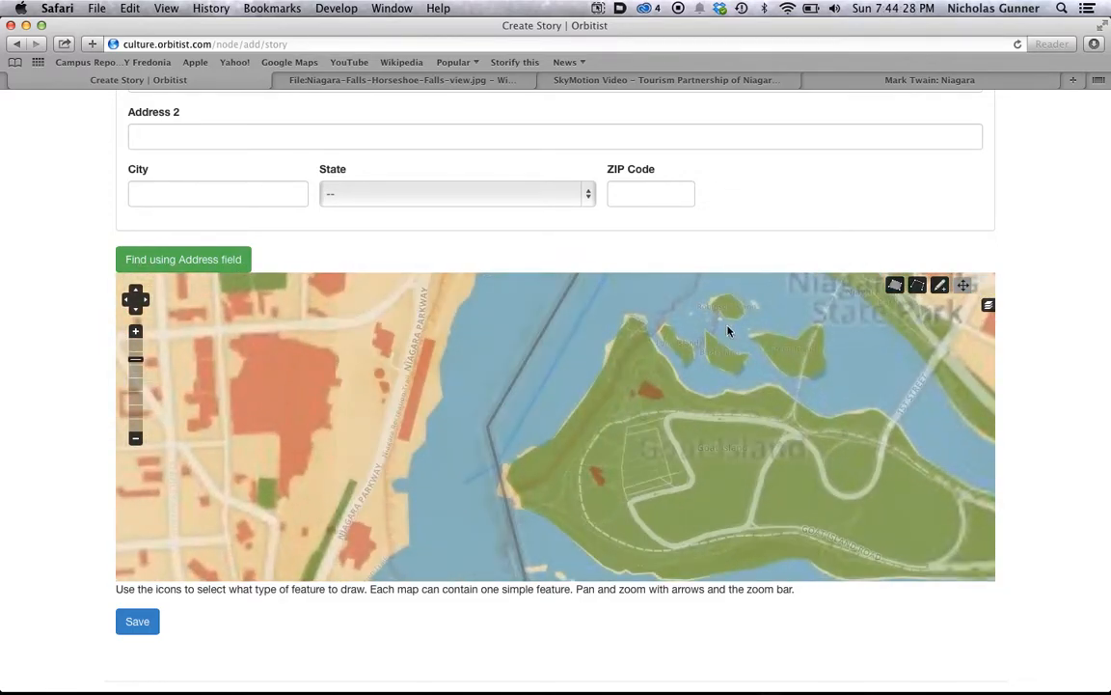
{"action": "left_click_drag", "start_coordinate": [729, 331], "coordinate": [697, 395]}
Switch the location map's base layer to Google Maps Hybrid, with the American Falls in view
{"action": "left_click", "coordinate": [988, 306]}
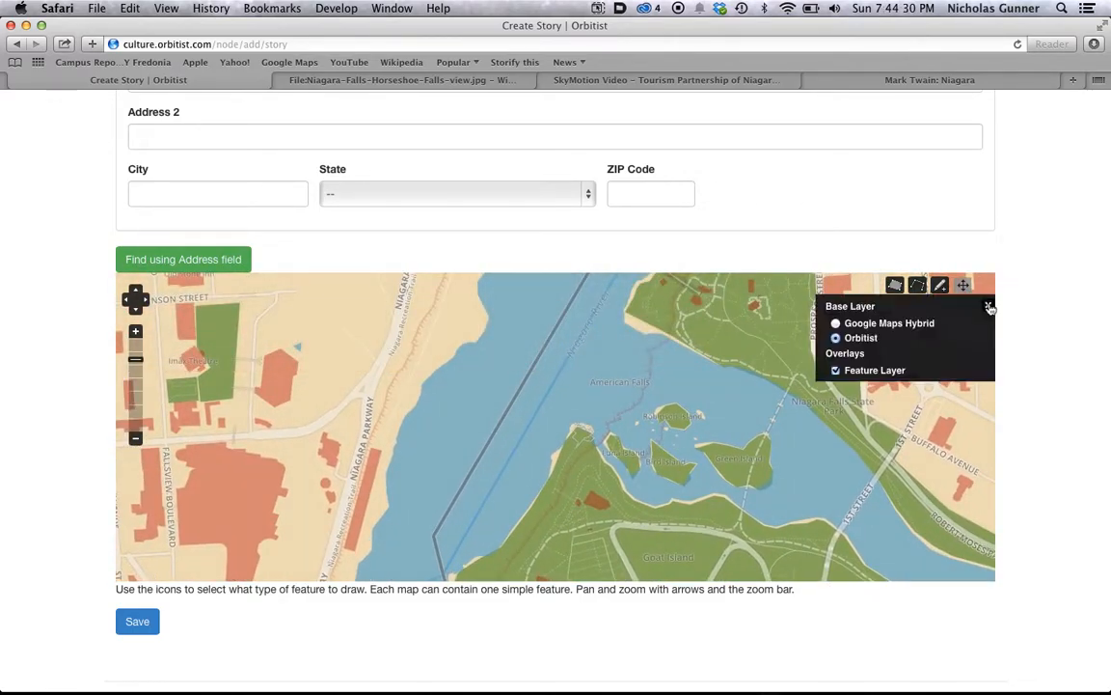
{"action": "left_click", "coordinate": [835, 324]}
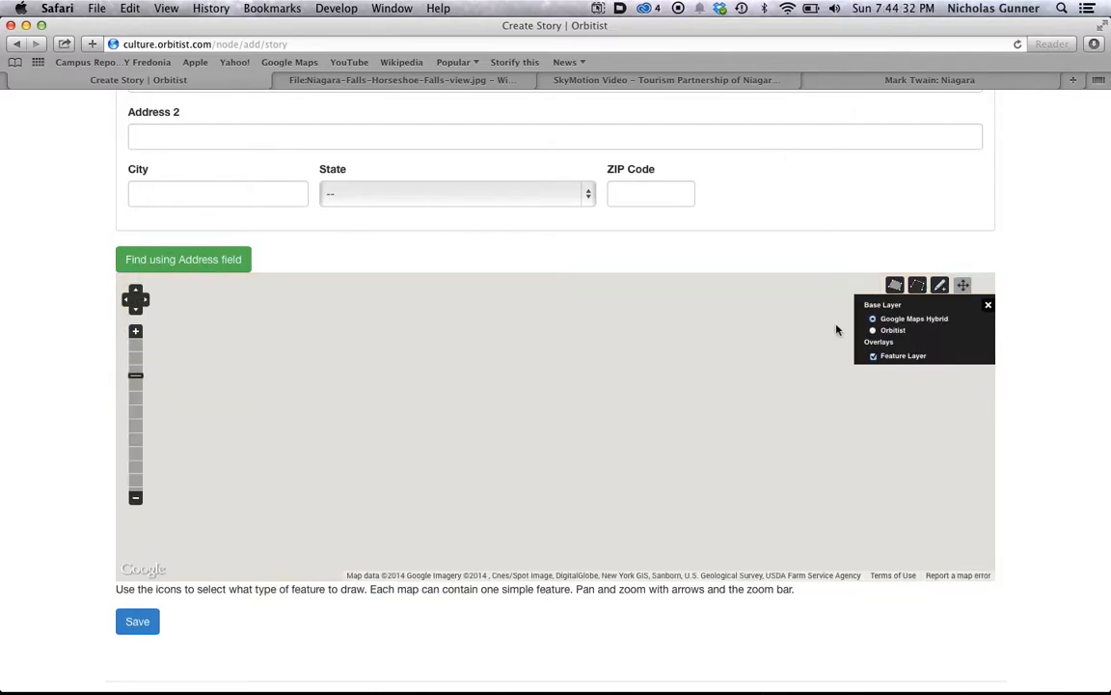
{"action": "left_click_drag", "start_coordinate": [616, 509], "coordinate": [539, 539]}
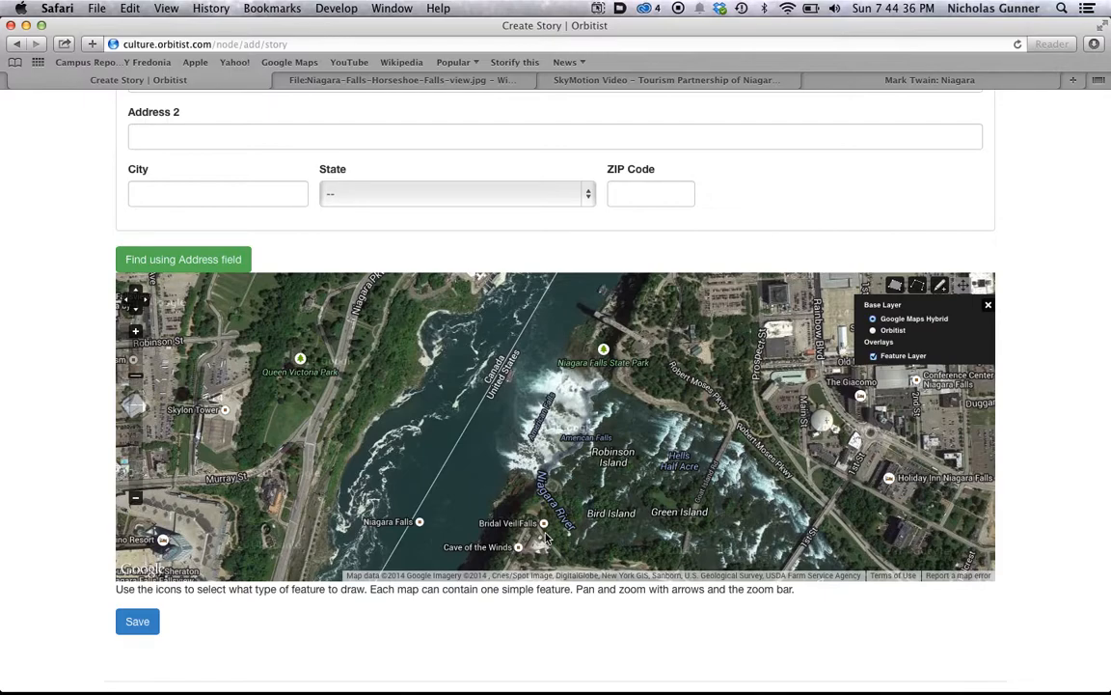
{"action": "left_click", "coordinate": [988, 306]}
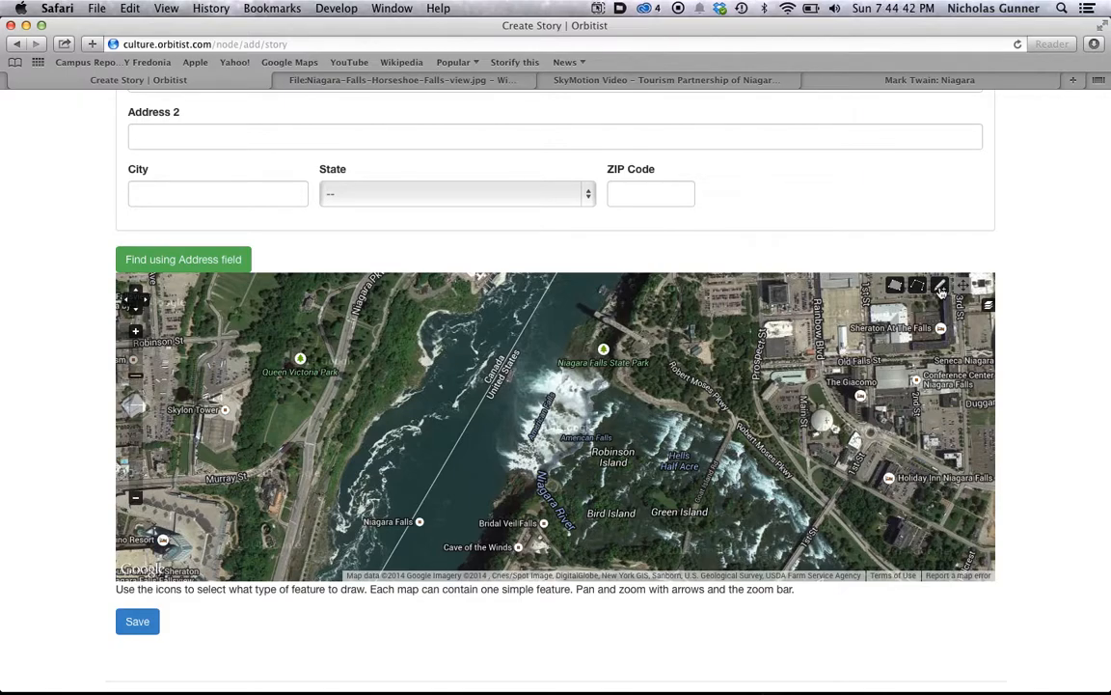
Place a point feature on the American Falls as the story's location
{"action": "left_click", "coordinate": [941, 292]}
{"action": "left_click", "coordinate": [655, 417]}
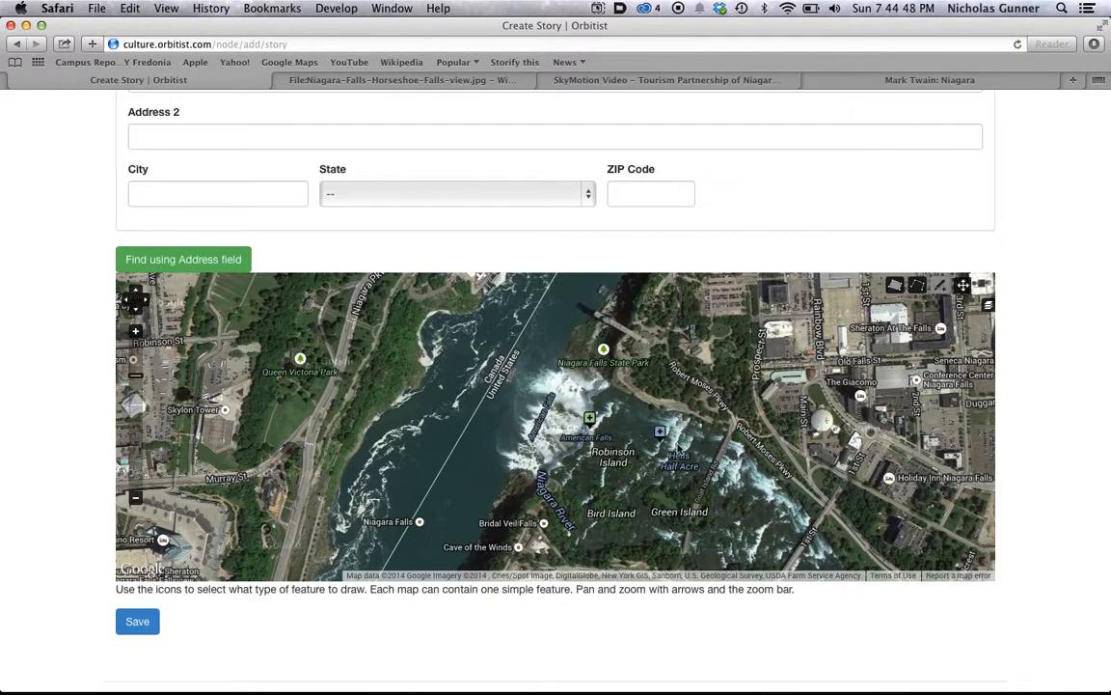
{"action": "mouse_move", "coordinate": [686, 461]}
{"action": "left_mouse_down"}
{"action": "mouse_move", "coordinate": [665, 391]}
{"action": "mouse_move", "coordinate": [650, 410]}
{"action": "left_mouse_up"}
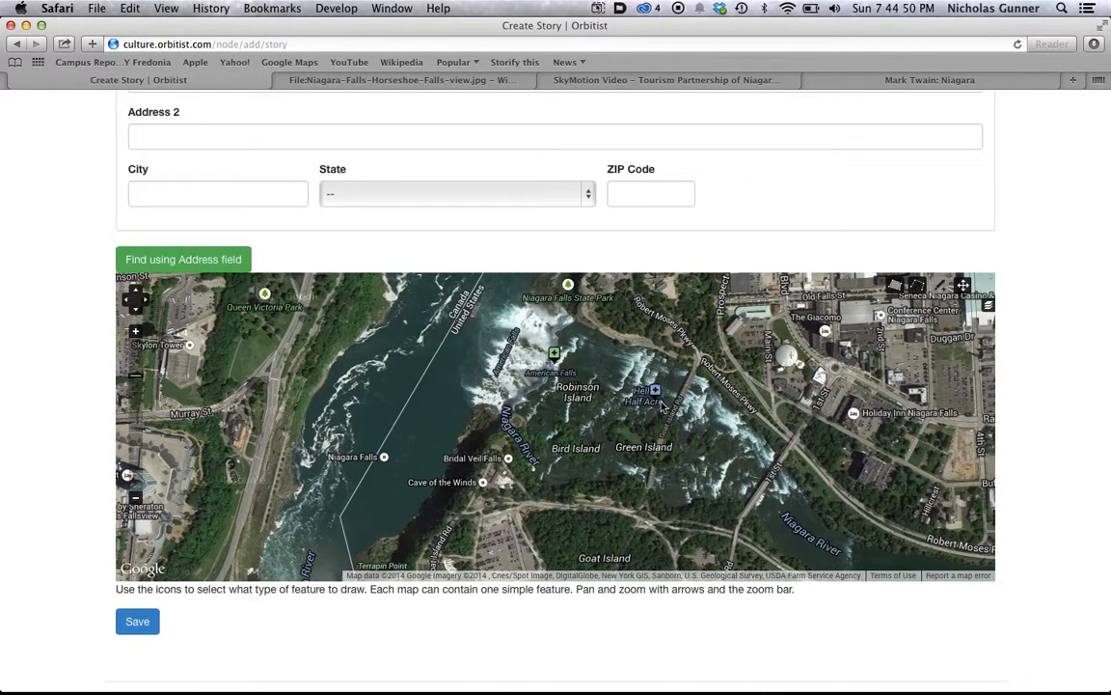
Draw a line feature along the road bridge from the Robert Moses Parkway to Green Island
{"action": "left_click", "coordinate": [921, 289]}
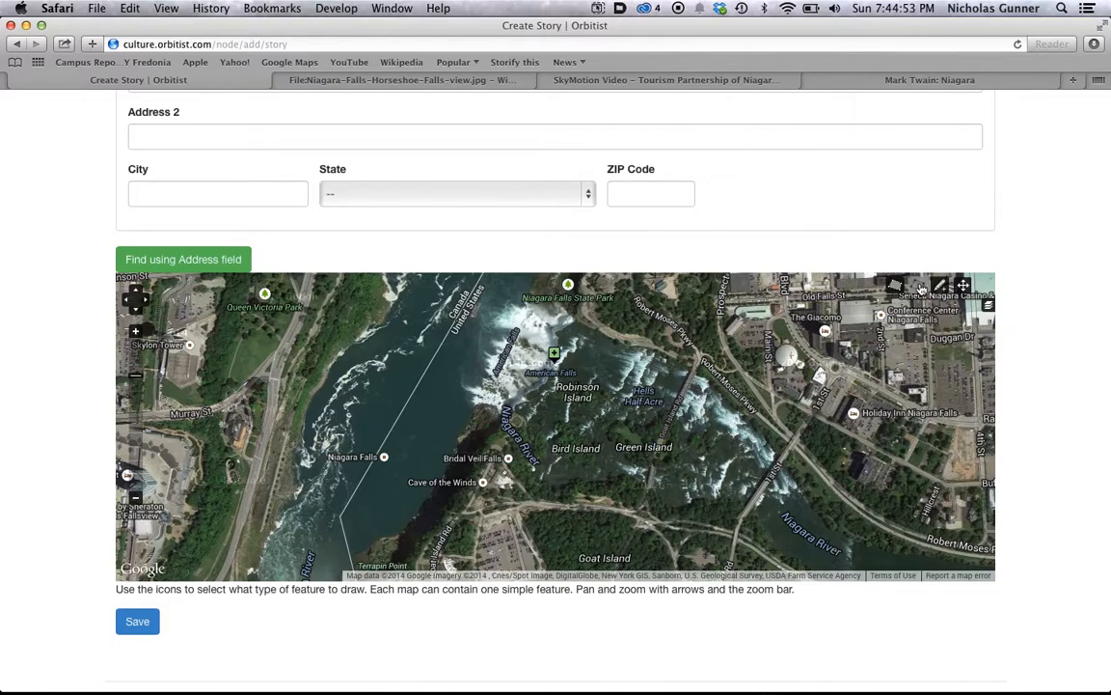
{"action": "left_click", "coordinate": [698, 363]}
{"action": "double_click", "coordinate": [655, 451]}
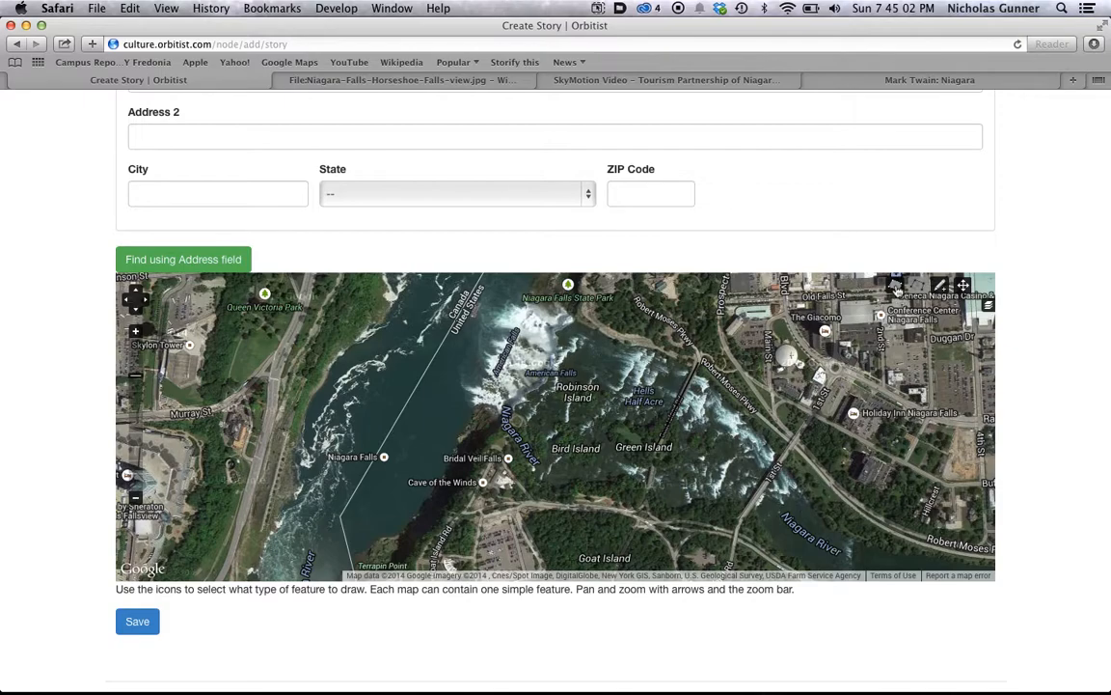
Draw a four-cornered polygon feature over the parking lot on Goat Island
{"action": "left_click_drag", "start_coordinate": [588, 441], "coordinate": [706, 371]}
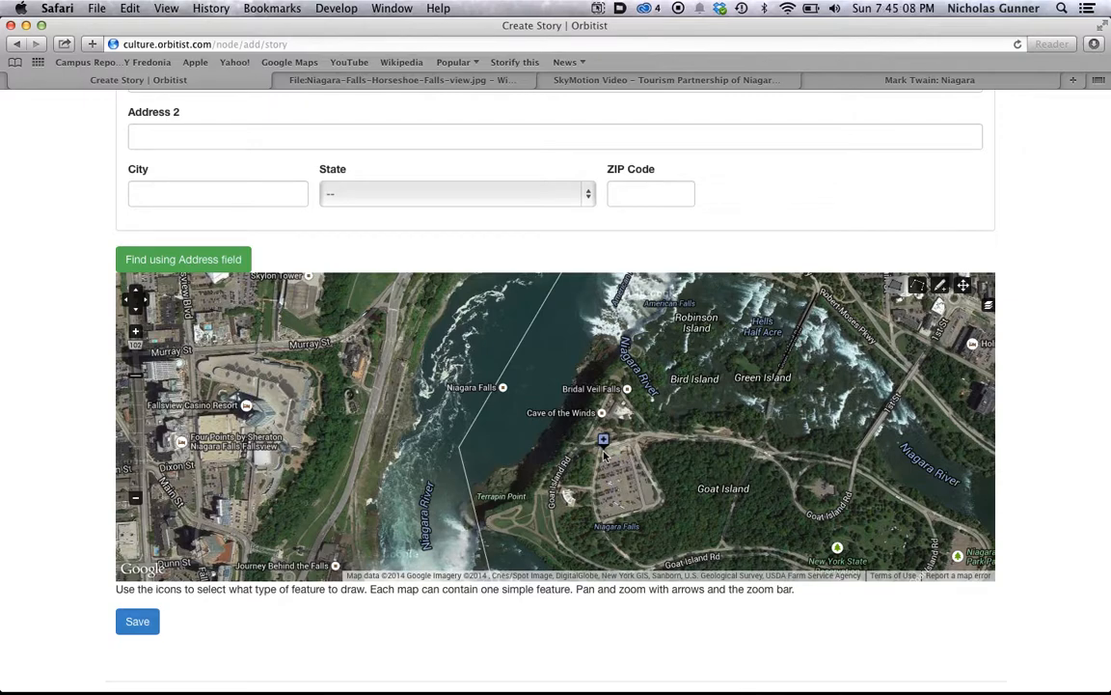
{"action": "left_click", "coordinate": [604, 452]}
{"action": "left_click", "coordinate": [600, 522]}
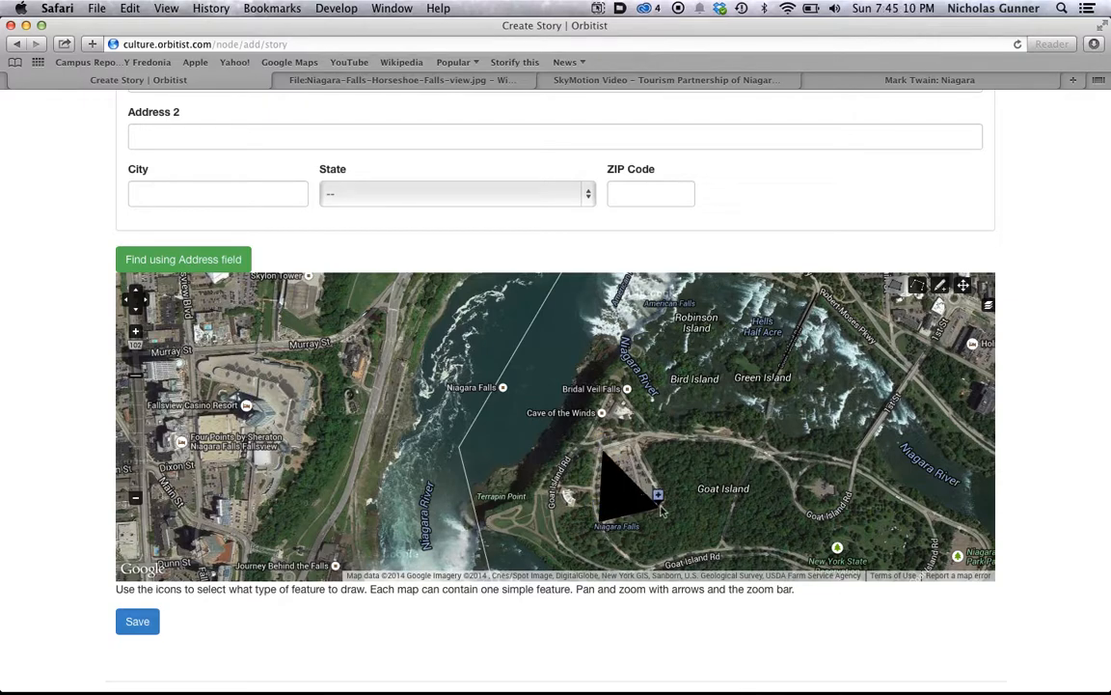
{"action": "left_click", "coordinate": [663, 508]}
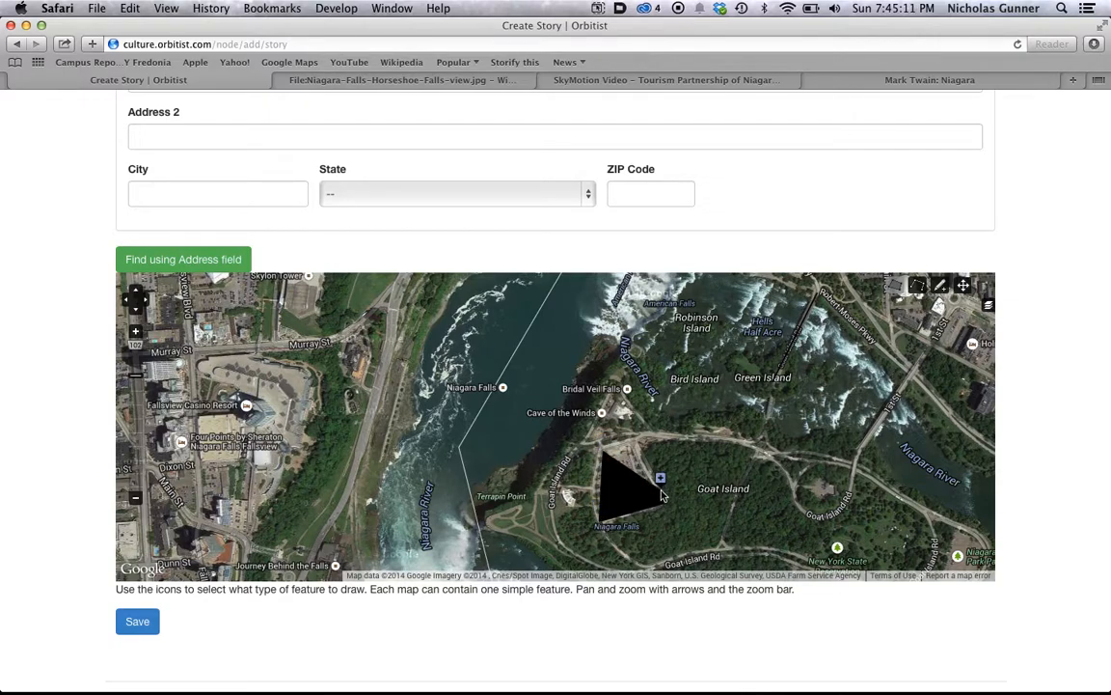
{"action": "double_click", "coordinate": [638, 444]}
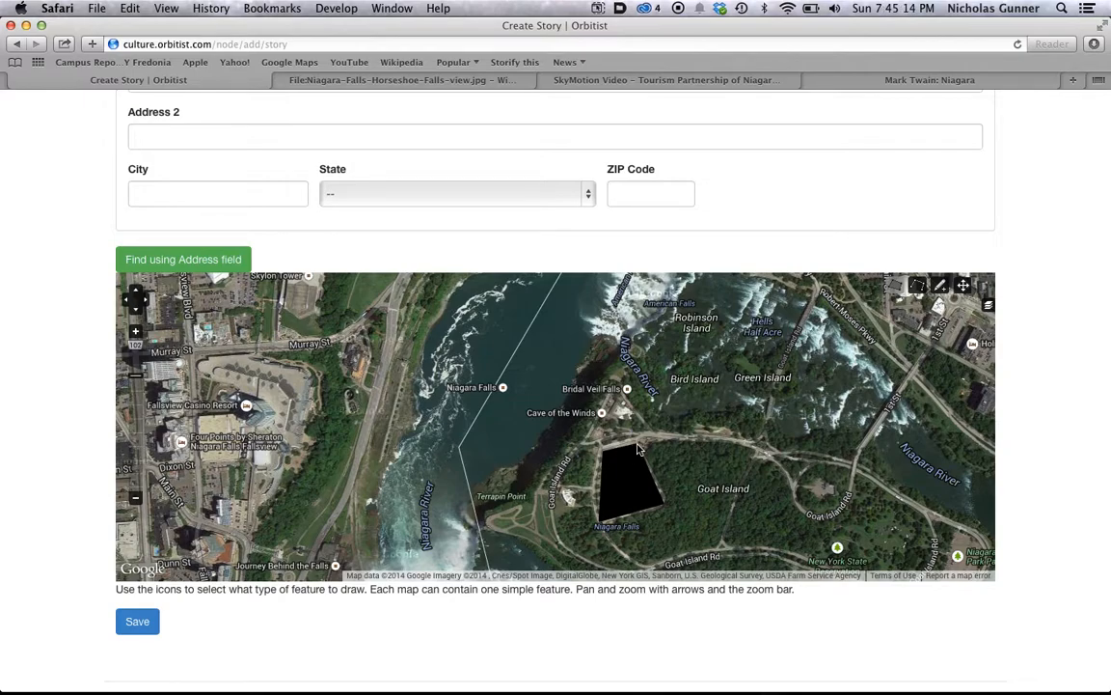
Mark the story's location with a point feature on the American Falls and save the story
{"action": "left_click_drag", "start_coordinate": [714, 415], "coordinate": [644, 545]}
{"action": "left_click", "coordinate": [944, 293]}
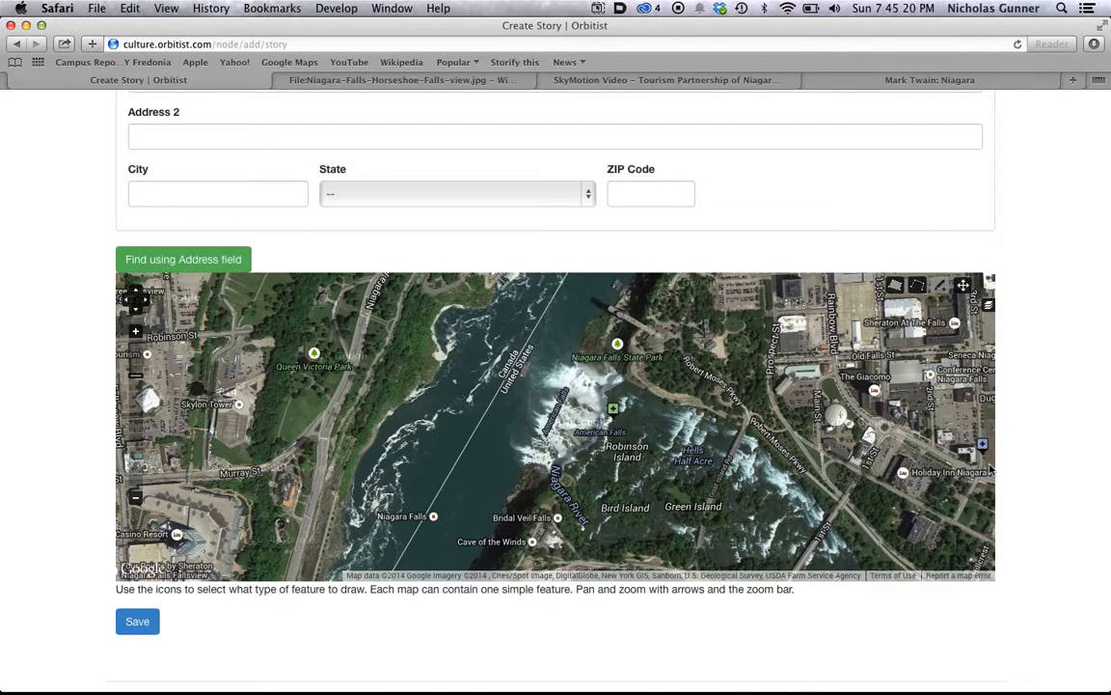
{"action": "scroll", "coordinate": [1019, 526], "scroll_direction": "down", "scroll_amount": 2}
{"action": "left_click", "coordinate": [134, 583]}
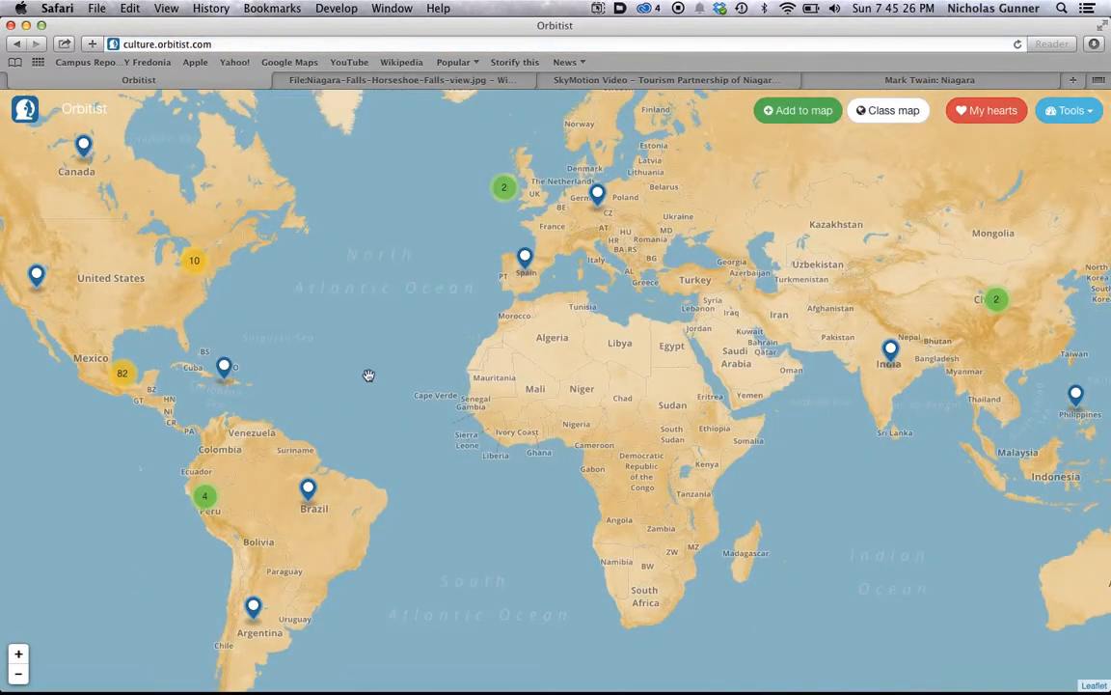
Open the Niagara Falls story from its marker on the class map and review its image, text, video, review question and source
{"action": "left_click_drag", "start_coordinate": [327, 268], "coordinate": [441, 294]}
{"action": "left_click", "coordinate": [323, 292]}
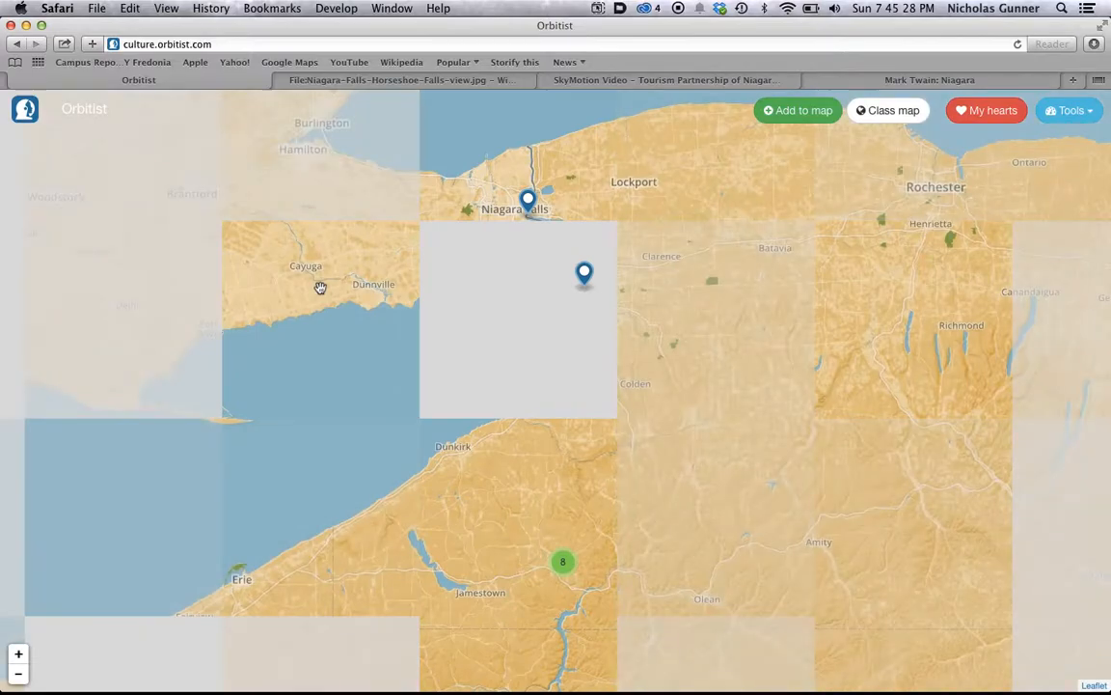
{"action": "left_click", "coordinate": [528, 202]}
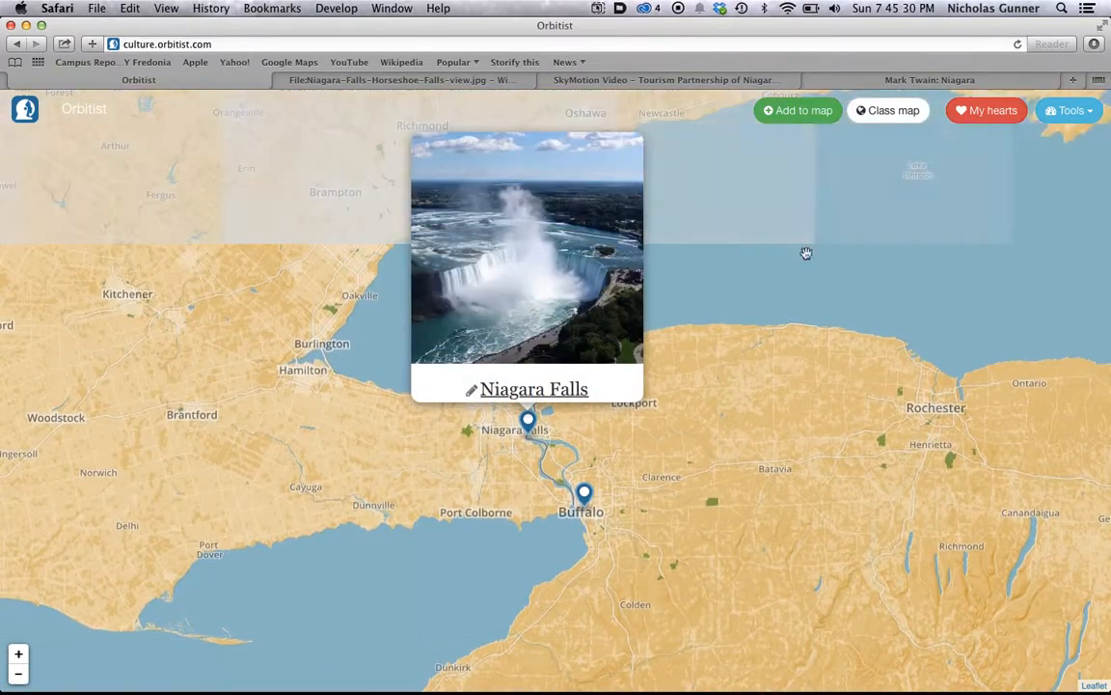
{"action": "scroll", "coordinate": [548, 284], "scroll_direction": "down", "scroll_amount": 6}
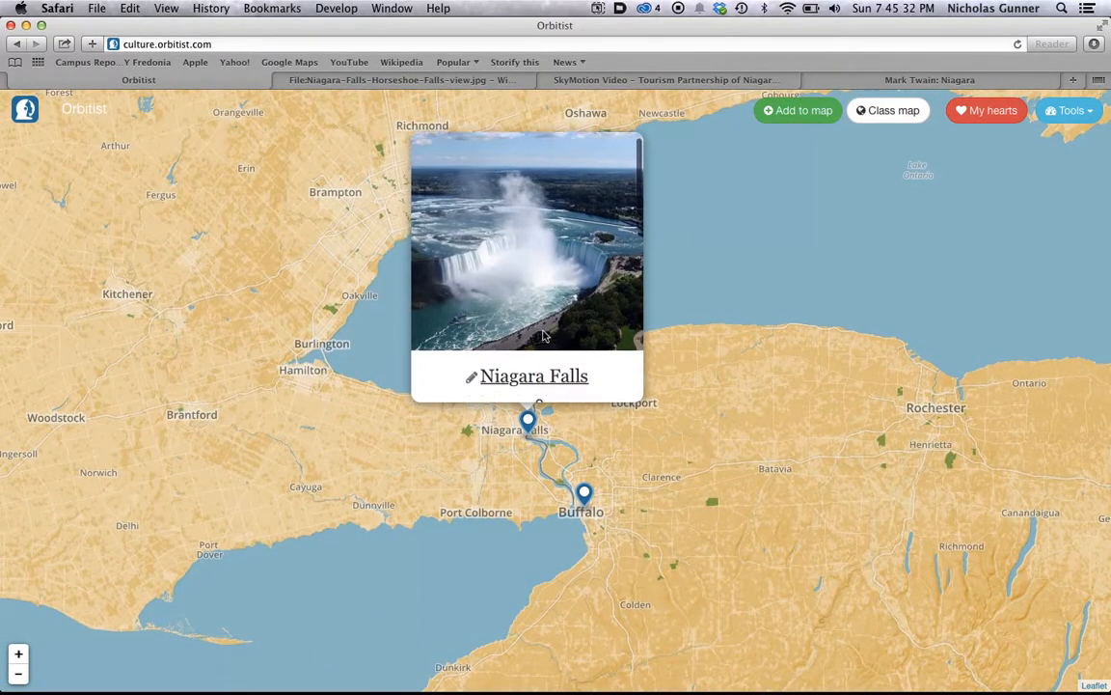
{"action": "scroll", "coordinate": [546, 334], "scroll_direction": "down", "scroll_amount": 6}
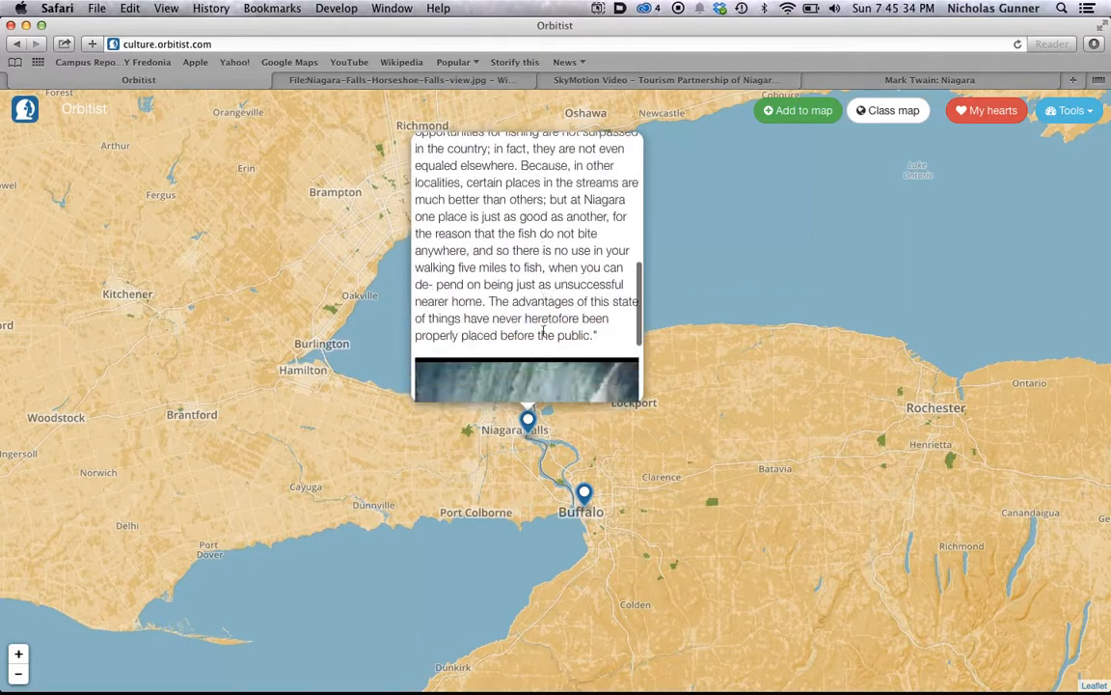
{"action": "scroll", "coordinate": [529, 312], "scroll_direction": "down", "scroll_amount": 2}
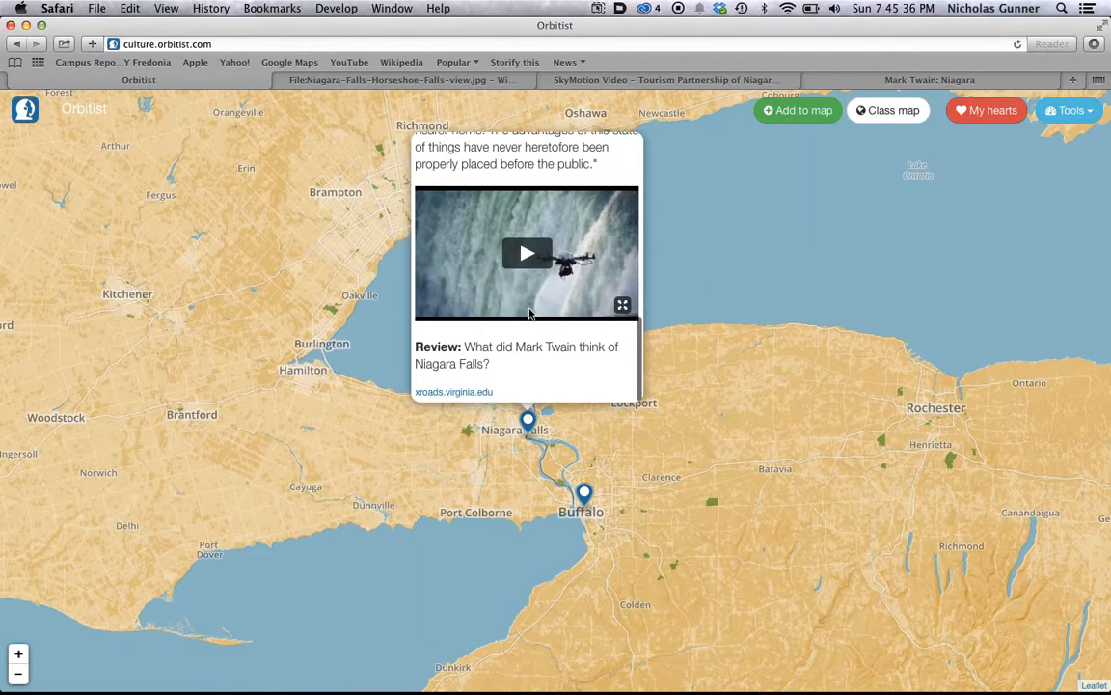
{"action": "scroll", "coordinate": [547, 335], "scroll_direction": "up", "scroll_amount": 12}
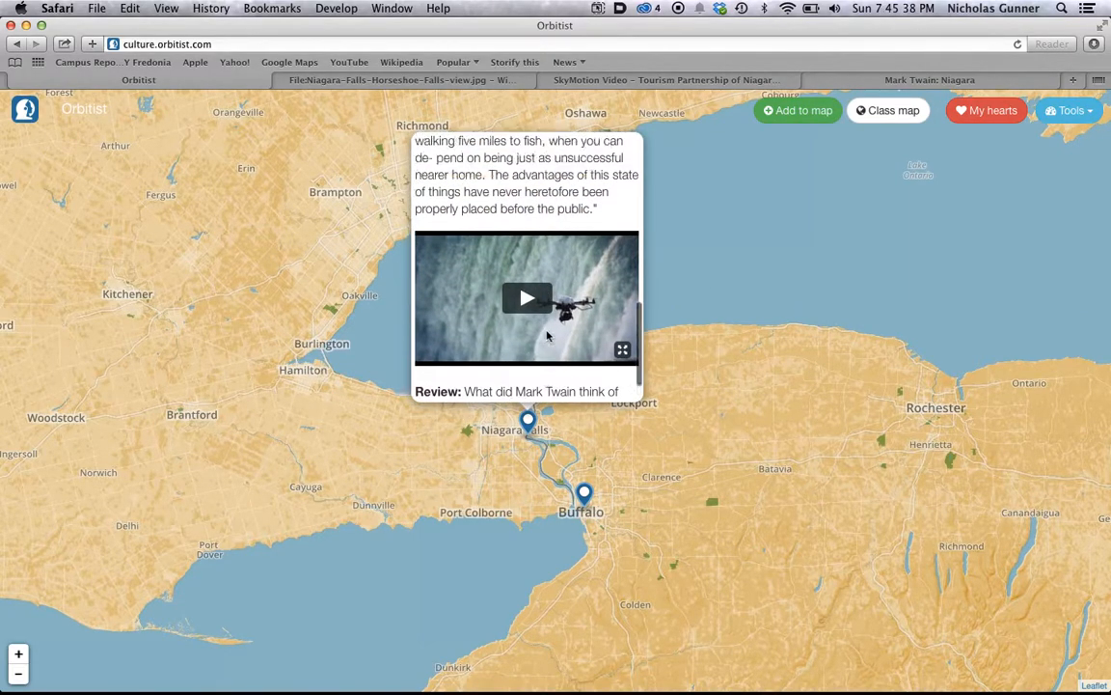